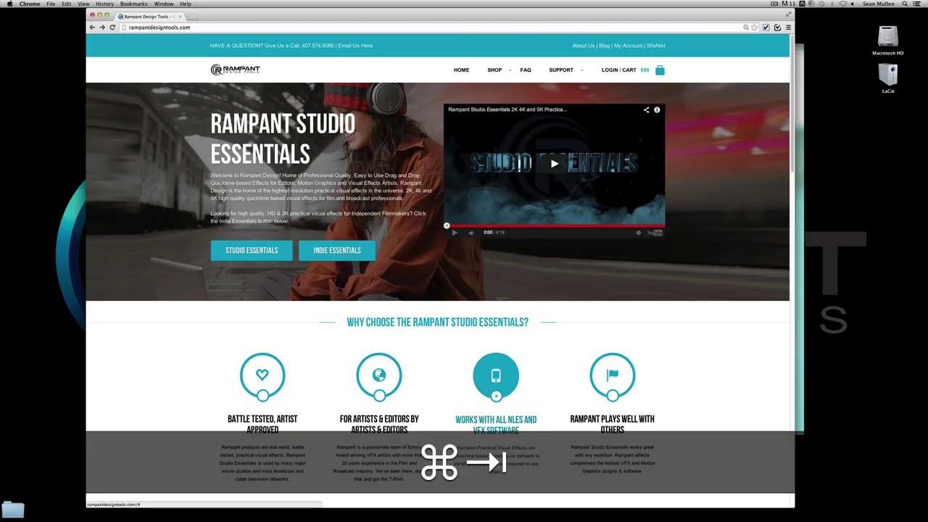
# Open the Studio Light Overlays product page from the Rampant shop grid and look it over.
pyautogui.scroll(-15, 184, 123)
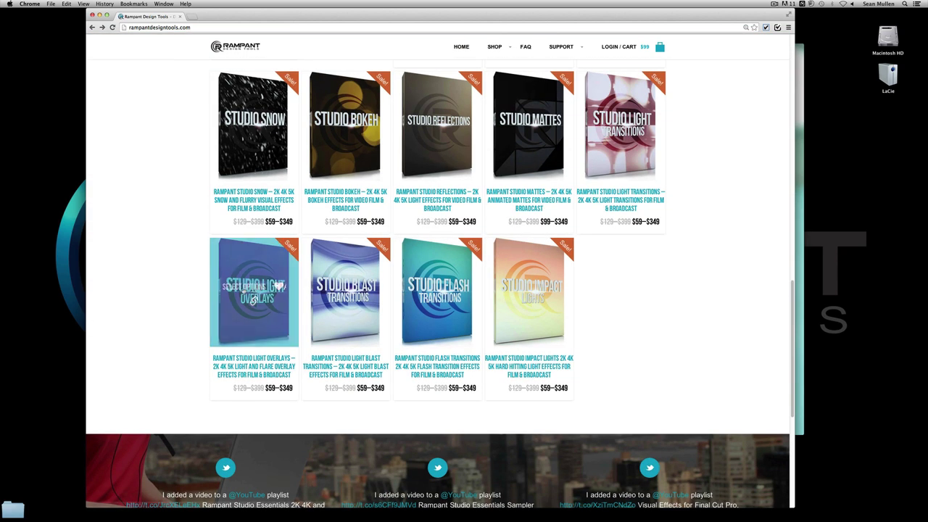
pyautogui.click(254, 298)
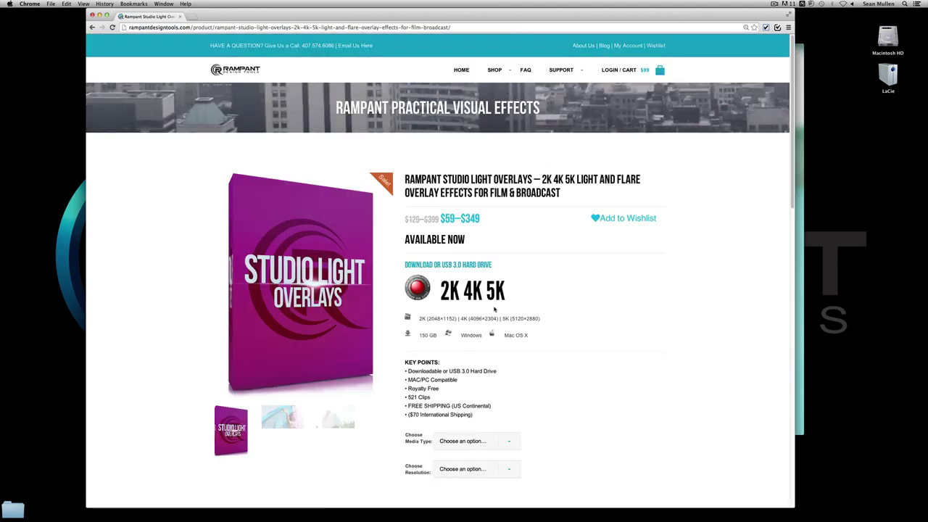
pyautogui.scroll(-4, 645, 357)
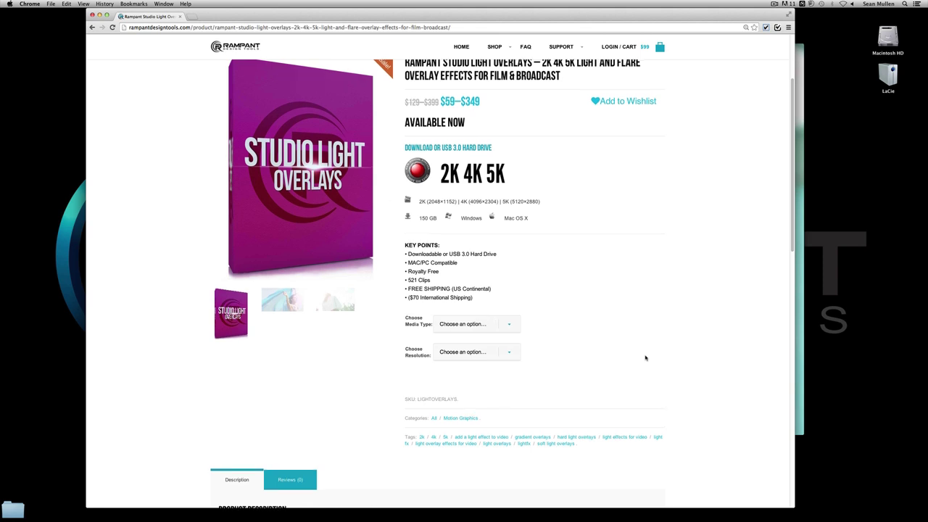
pyautogui.scroll(4, 645, 358)
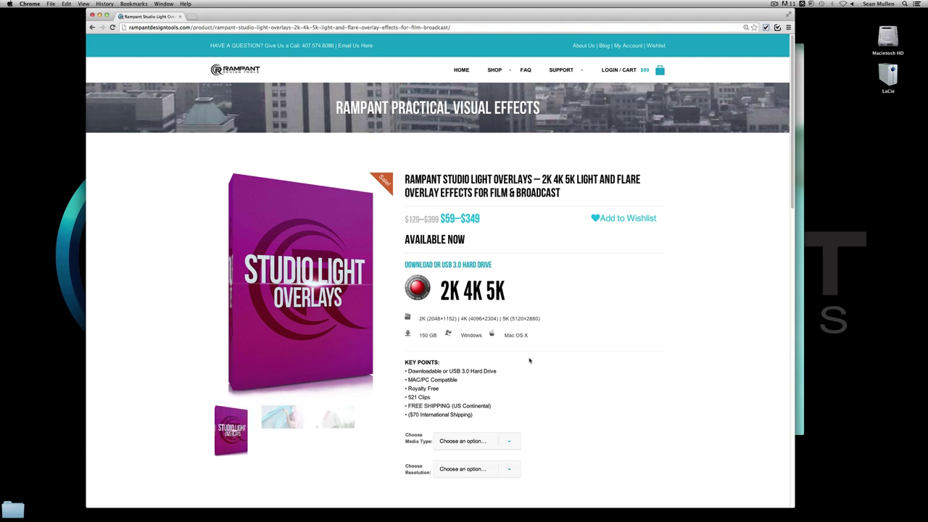
pyautogui.press('super+Tab')
pyautogui.press('super+Tab')
pyautogui.press('super+Tab')
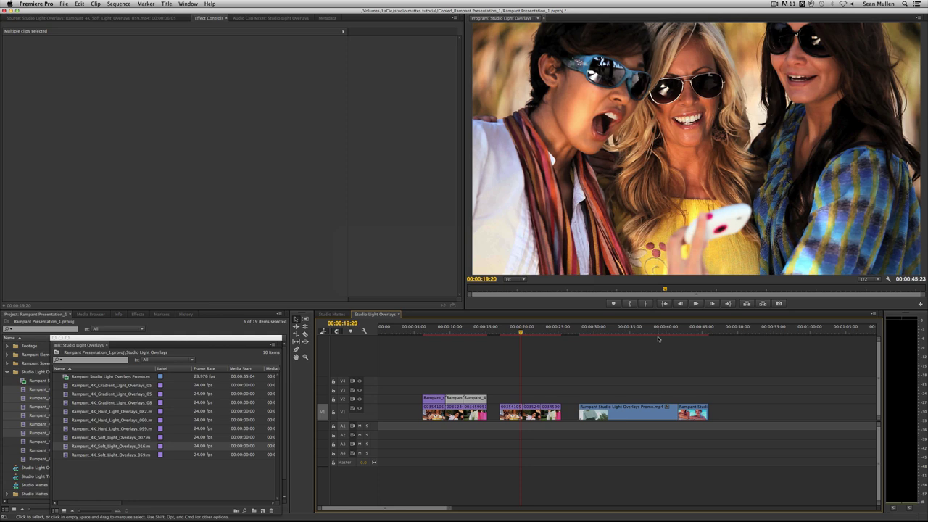
# Play the sequence from about 18 seconds, then again from 00:00:17:15 to 00:00:25:00.
pyautogui.click(500, 330)
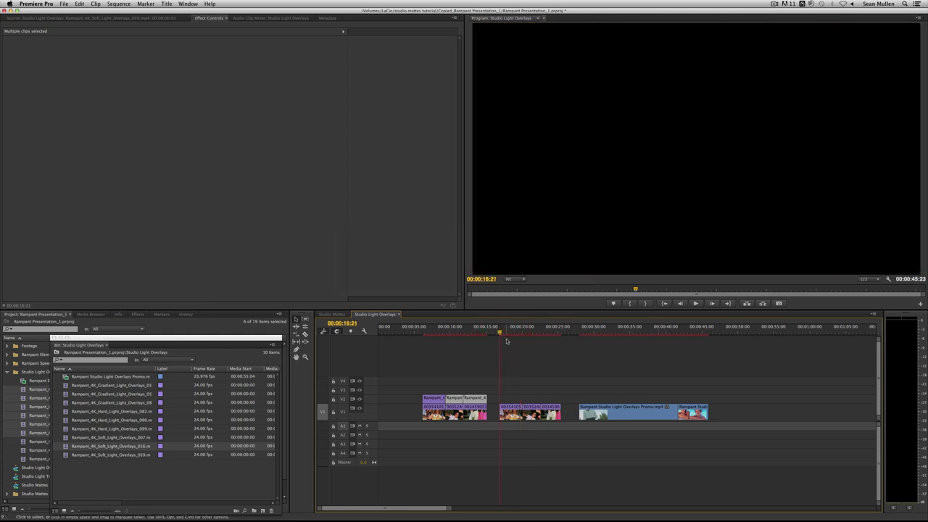
pyautogui.press('space')
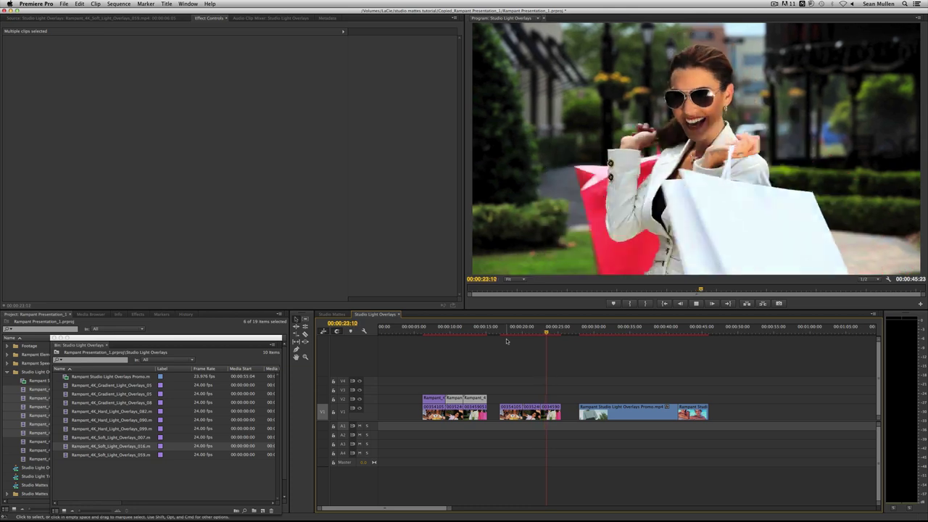
pyautogui.press('space')
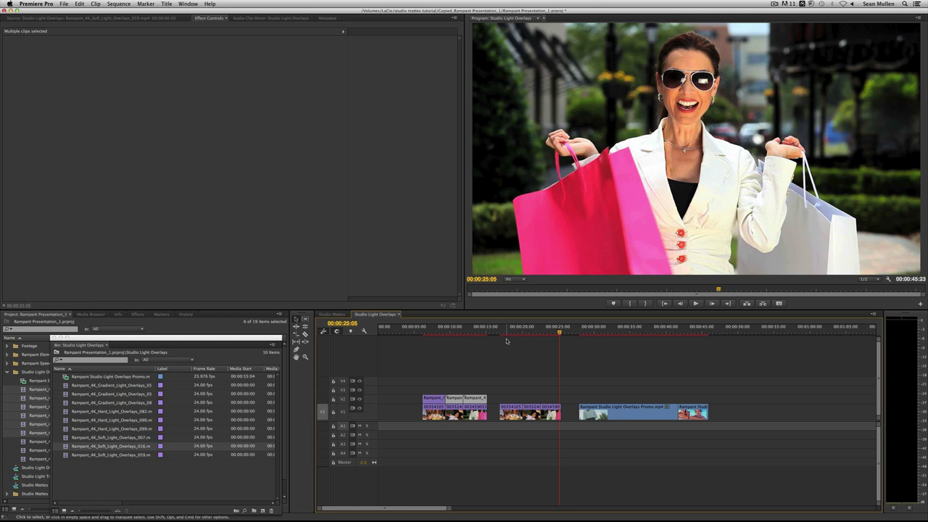
pyautogui.click(516, 332)
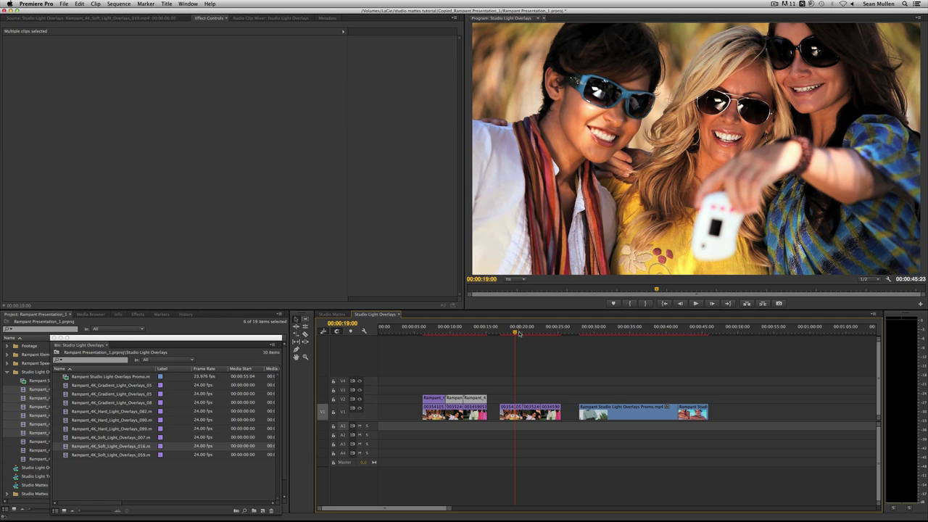
pyautogui.moveTo(520, 333); pyautogui.dragTo(505, 333)
pyautogui.click(501, 332)
pyautogui.press('space')
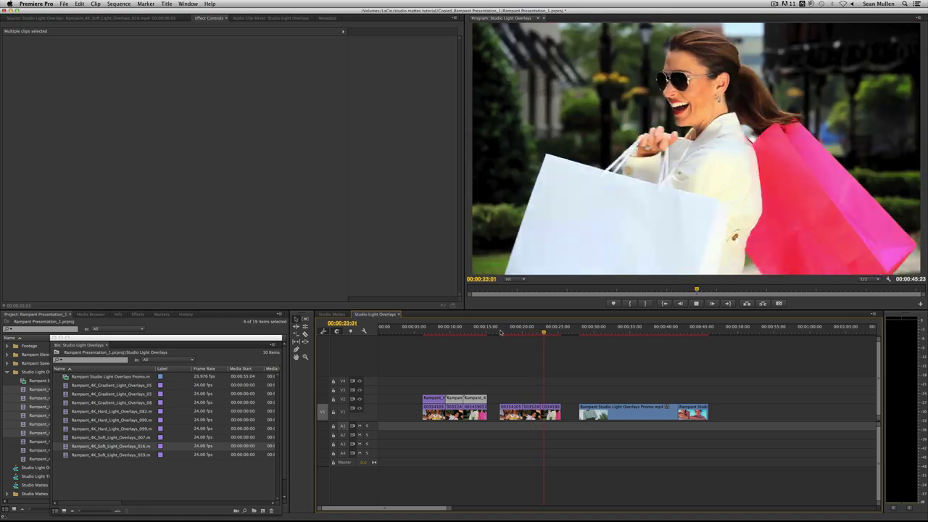
pyautogui.press('space')
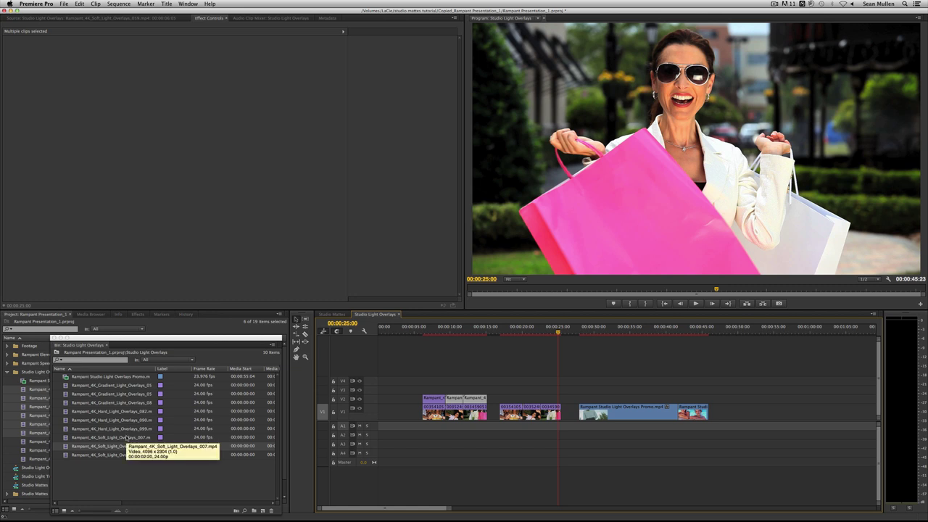
# Preview Soft Light Overlays 007, 016 and 059 in the Source monitor, then drag 059 toward the timeline.
pyautogui.doubleClick(97, 438)
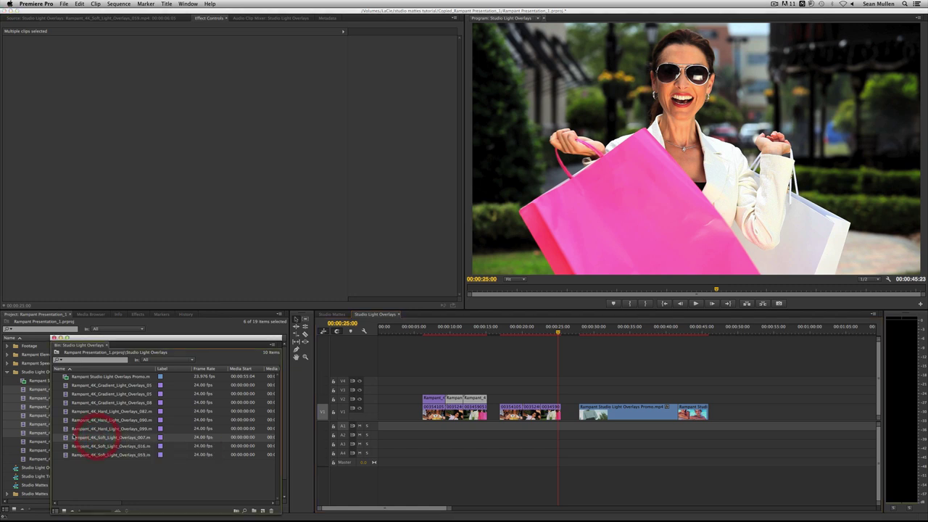
pyautogui.press('space')
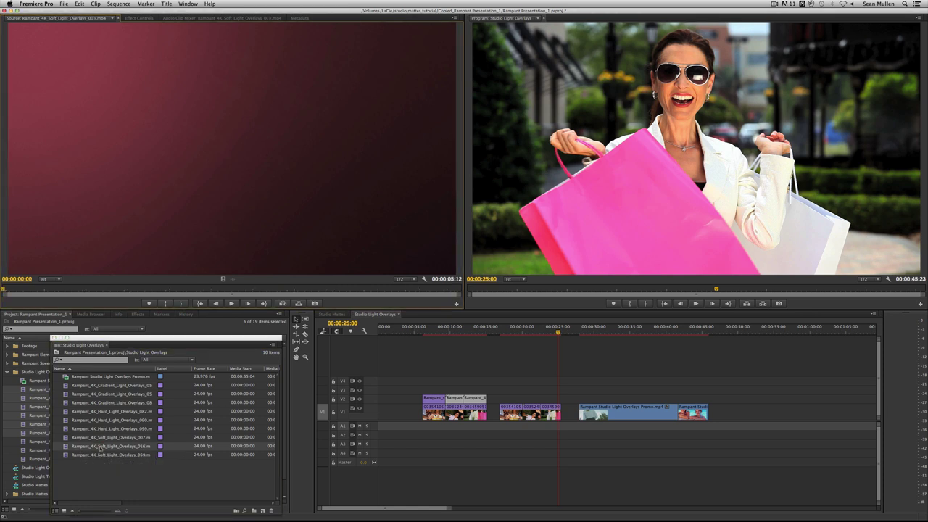
pyautogui.doubleClick(100, 446)
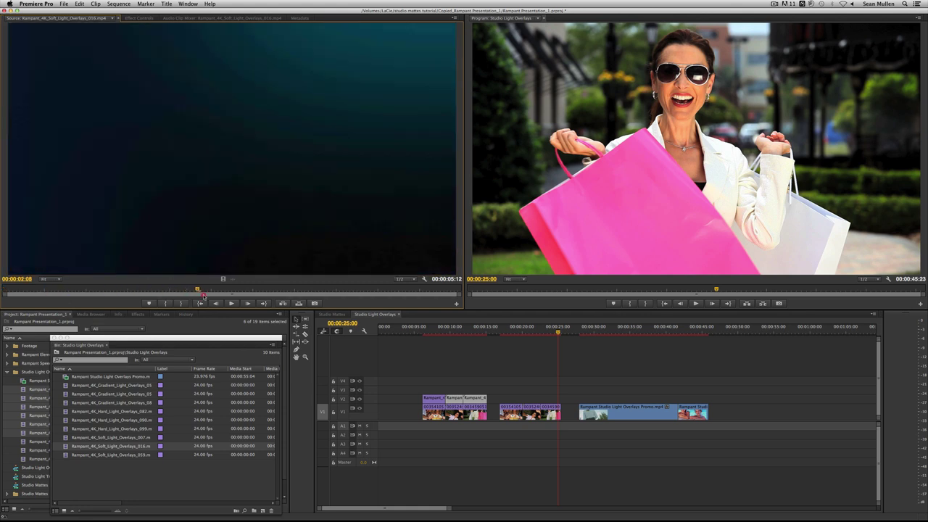
pyautogui.doubleClick(124, 455)
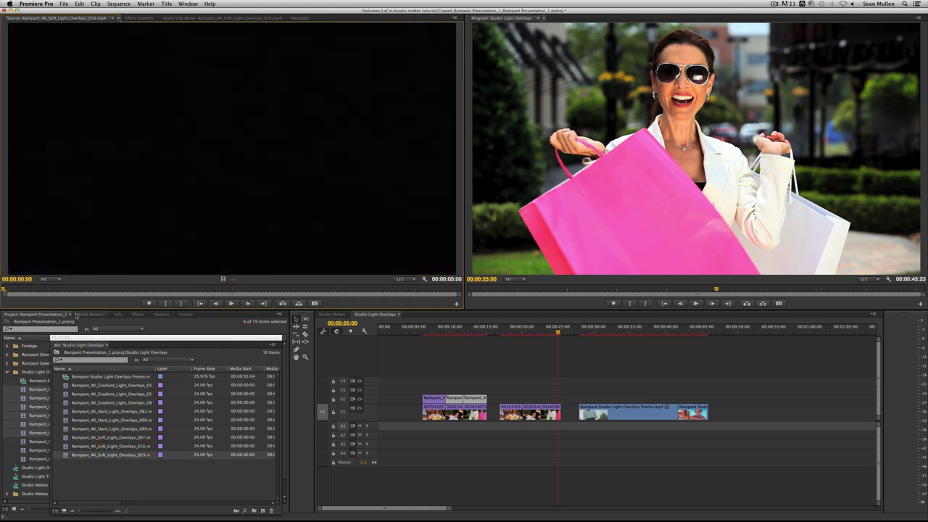
pyautogui.moveTo(71, 291); pyautogui.dragTo(151, 293)
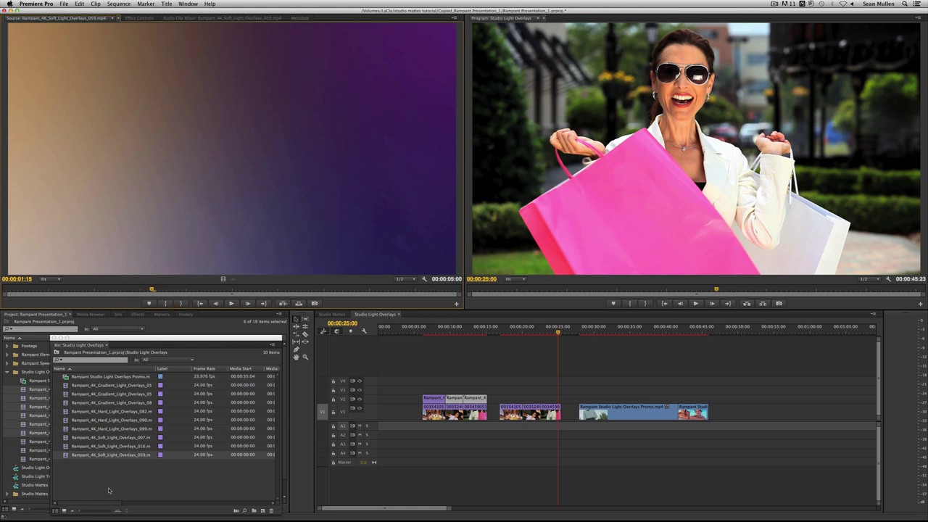
pyautogui.click(129, 466)
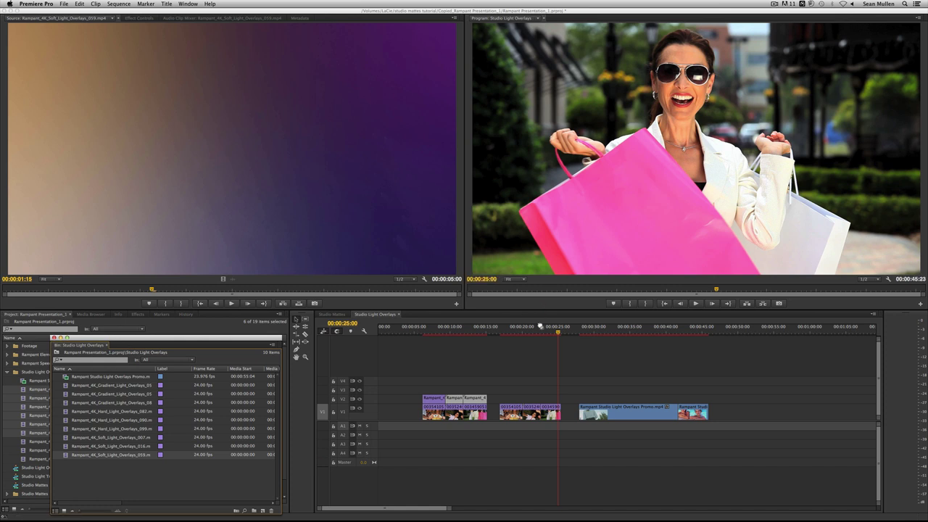
pyautogui.moveTo(540, 327); pyautogui.dragTo(499, 400)
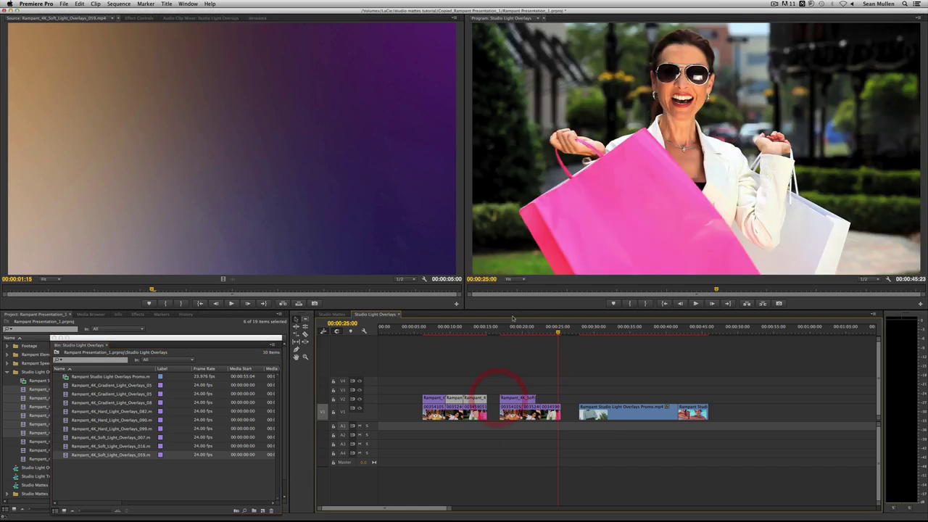
# Place the 059 overlay on V2 at about 16 seconds and set its blend mode to Screen.
pyautogui.moveTo(509, 328); pyautogui.dragTo(515, 332)
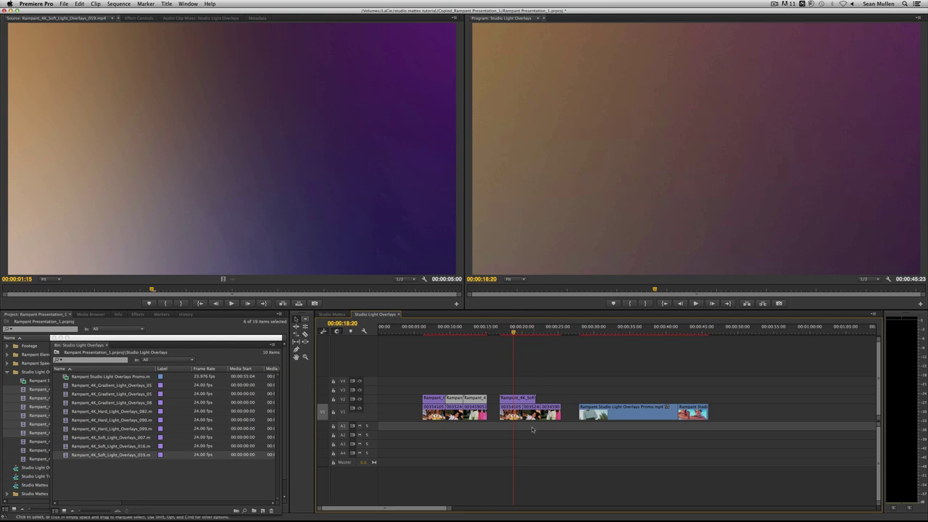
pyautogui.doubleClick(516, 400)
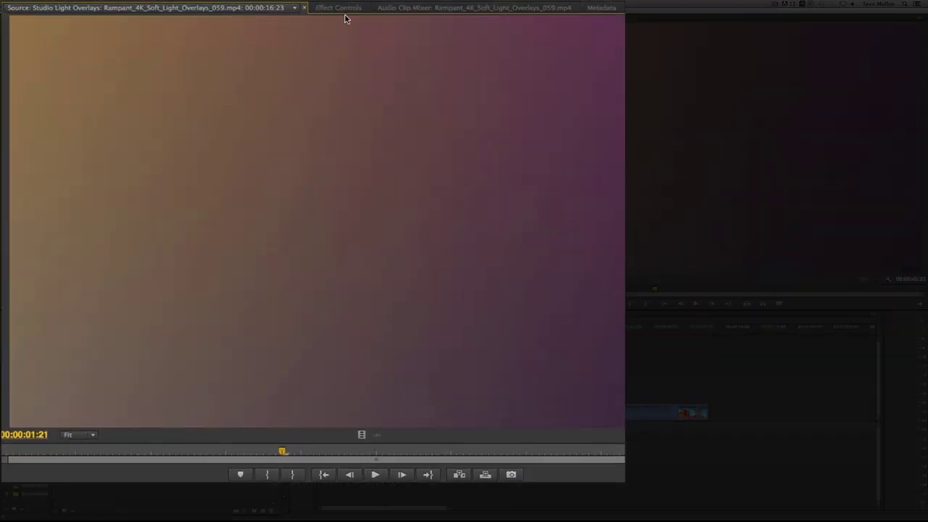
pyautogui.click(341, 9)
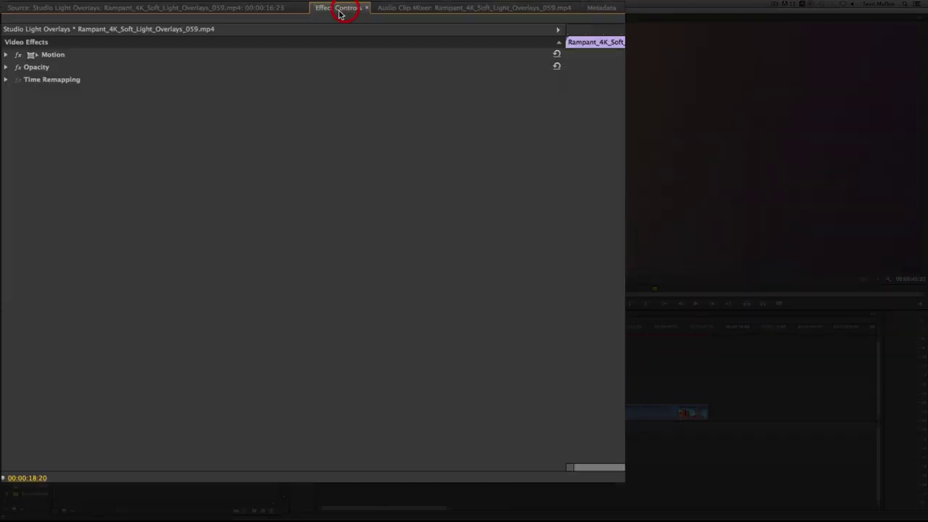
pyautogui.click(6, 66)
pyautogui.click(354, 93)
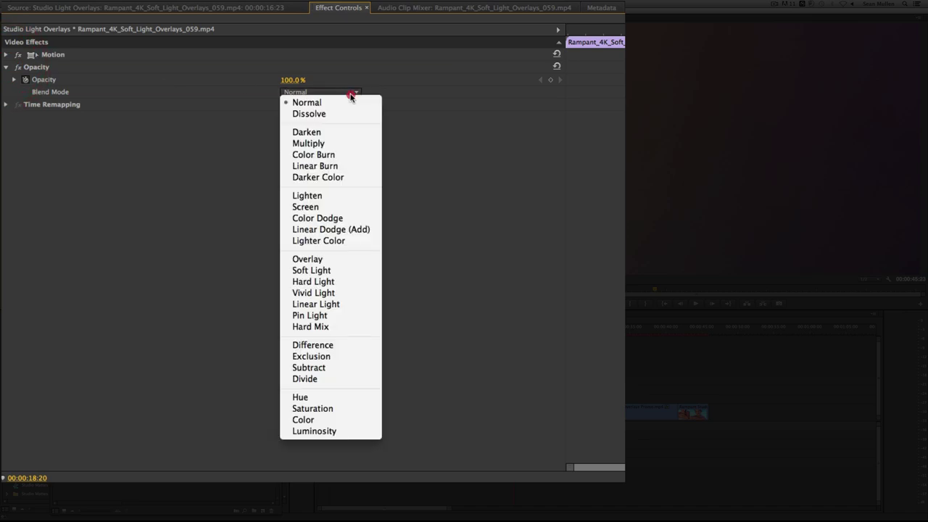
pyautogui.click(338, 208)
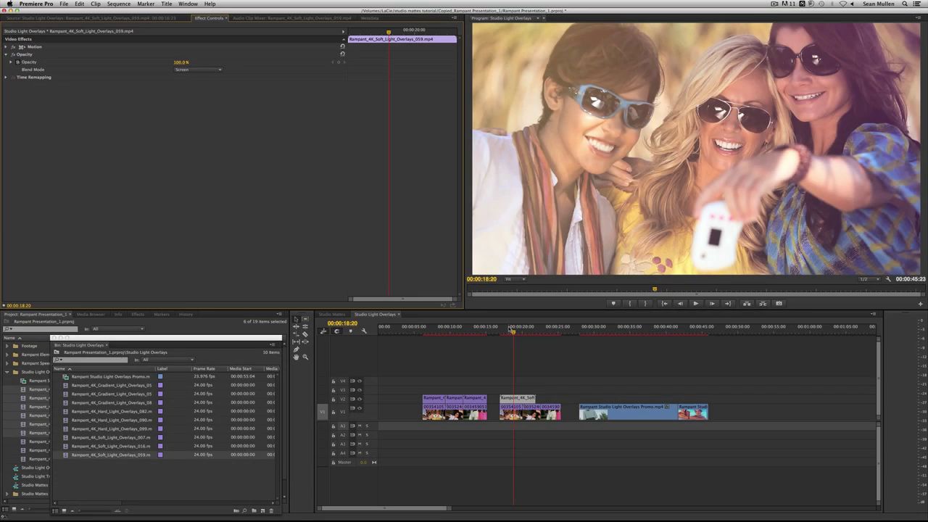
# Lower the overlay's opacity to around 55% and preview the section from about 17 seconds.
pyautogui.click(179, 63)
pyautogui.write('55')
pyautogui.press('Return')
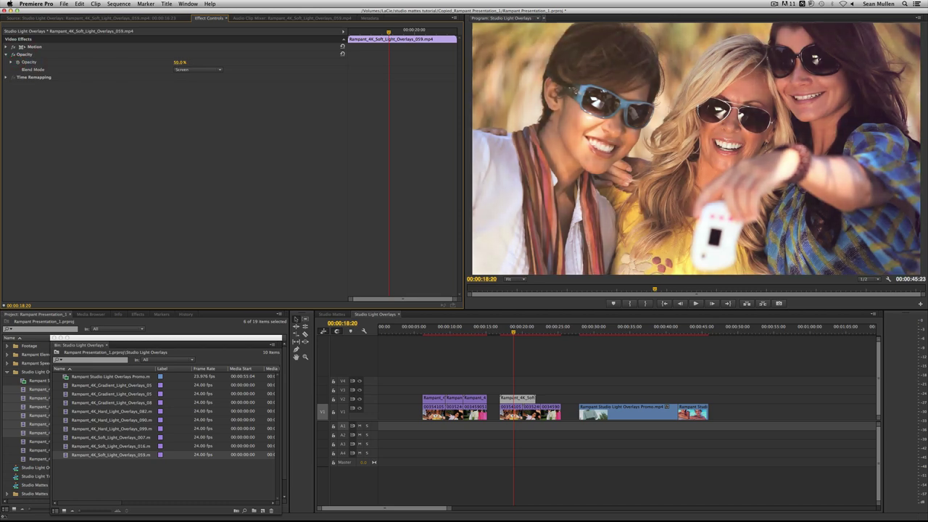
pyautogui.moveTo(180, 62); pyautogui.dragTo(178, 63)
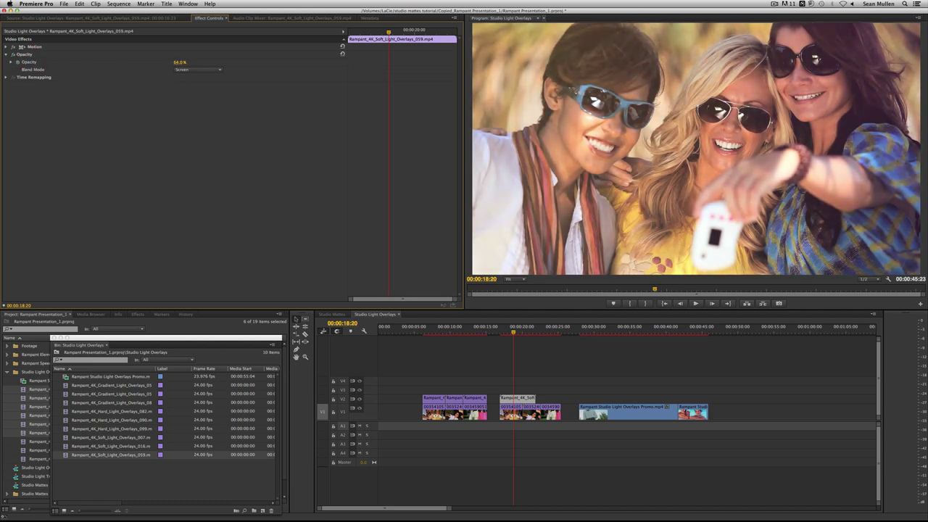
pyautogui.click(498, 325)
pyautogui.press('space')
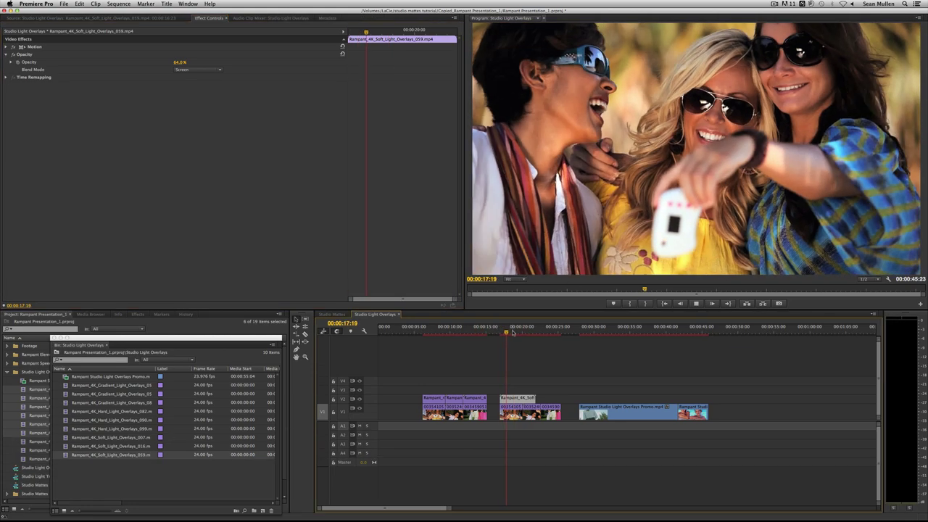
pyautogui.press('space')
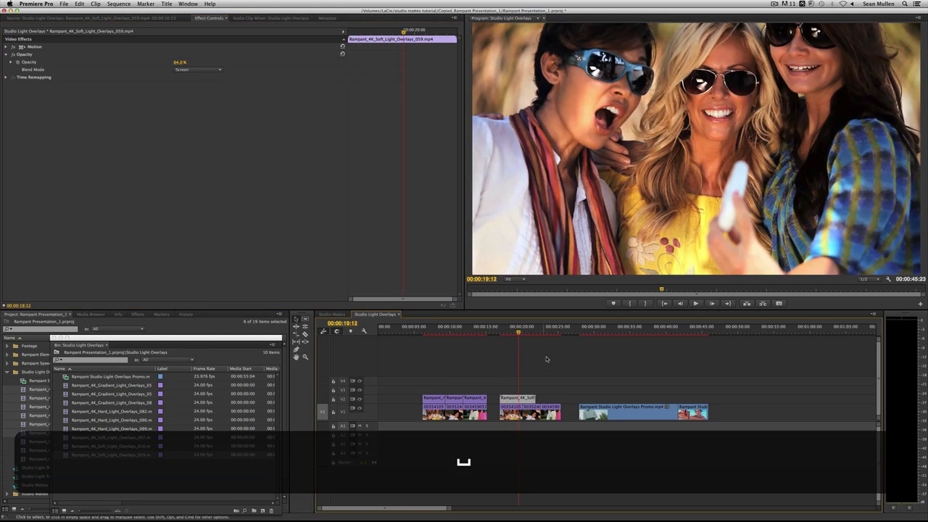
# Raise the 059 overlay to 100% opacity and apply Scale to Frame Size, undoing a trial scale change.
pyautogui.click(510, 326)
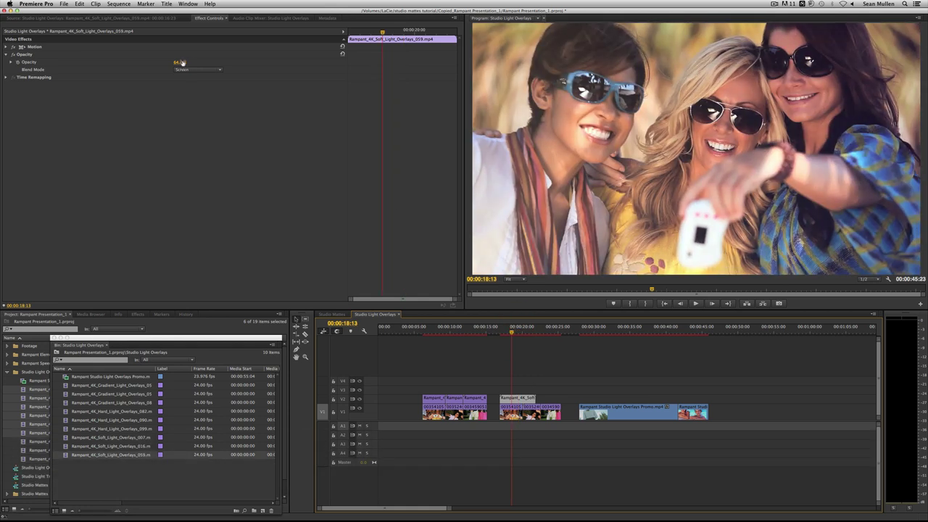
pyautogui.moveTo(179, 62); pyautogui.dragTo(211, 63)
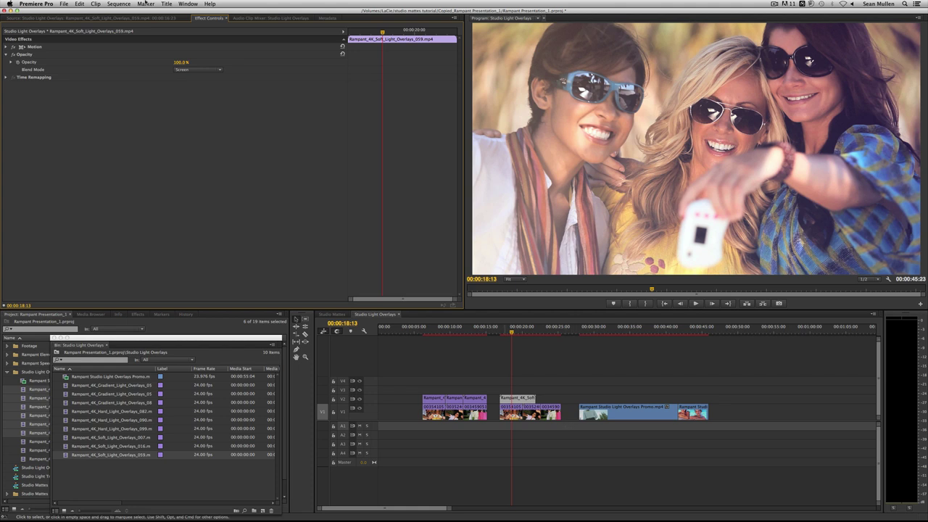
pyautogui.click(6, 47)
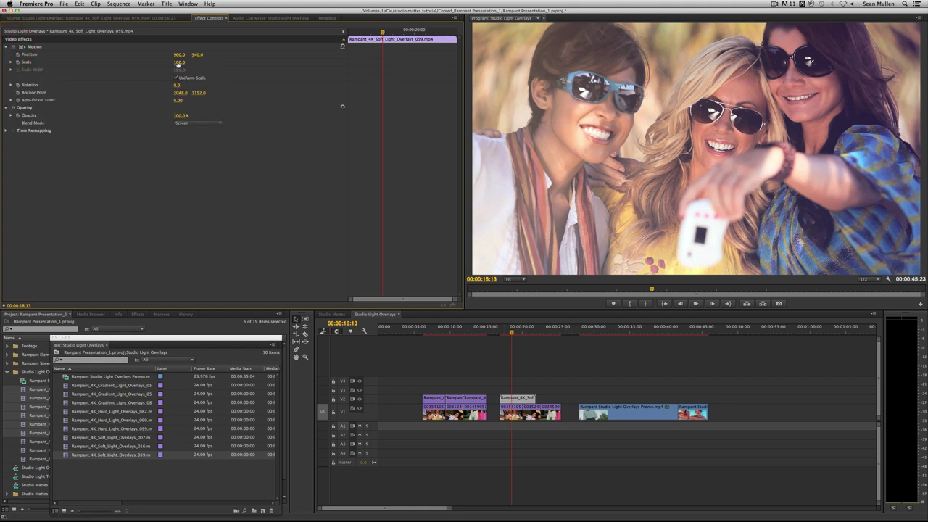
pyautogui.moveTo(177, 62); pyautogui.dragTo(157, 62)
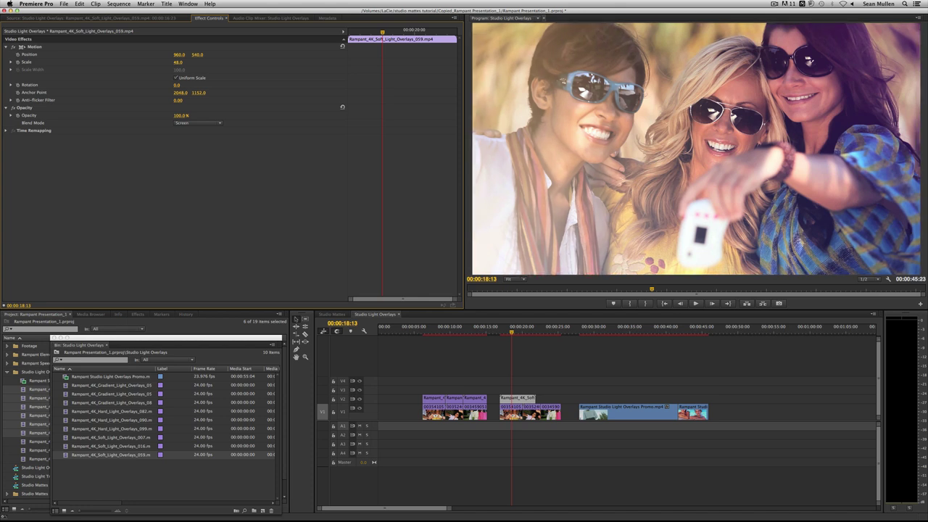
pyautogui.press('super+z')
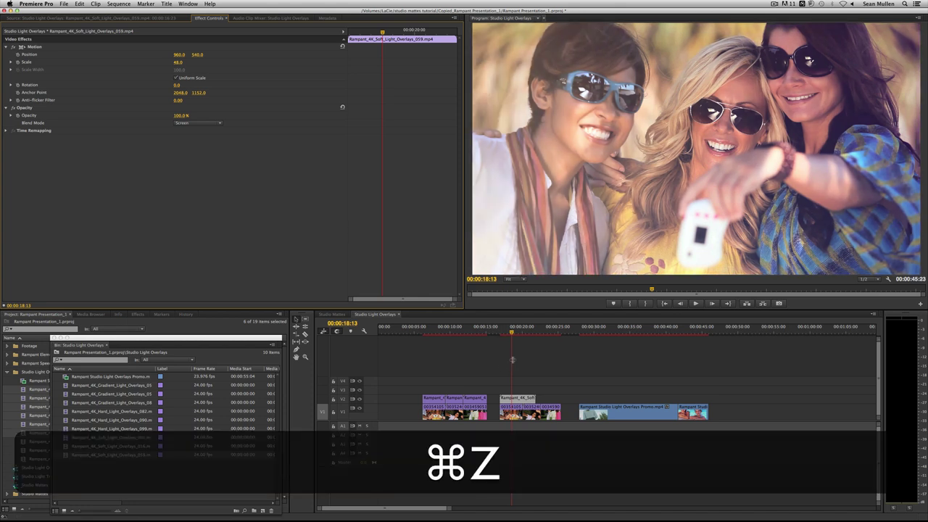
pyautogui.rightClick(519, 398)
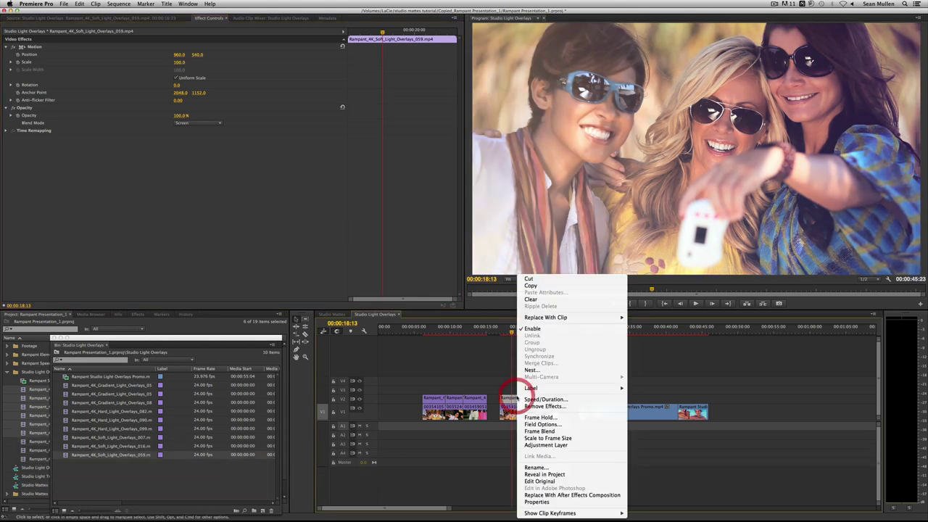
pyautogui.click(555, 438)
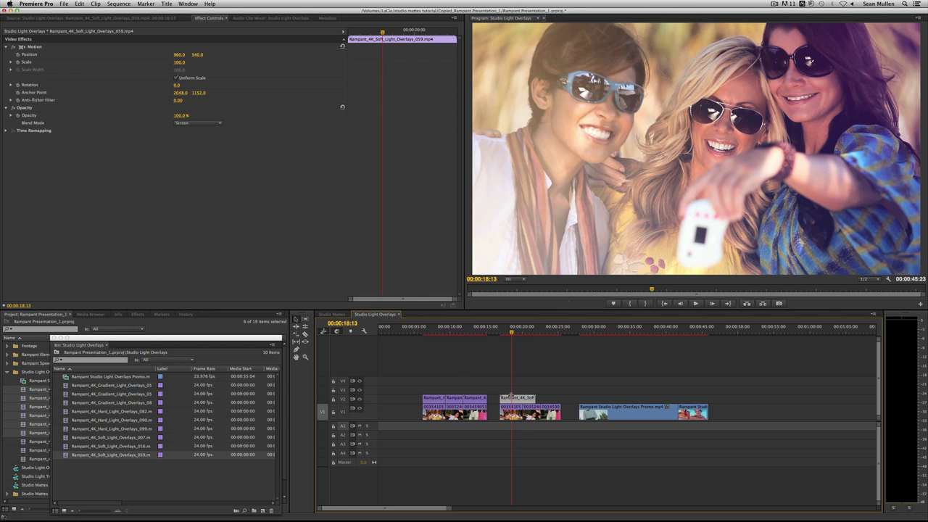
pyautogui.rightClick(512, 408)
pyautogui.click(534, 439)
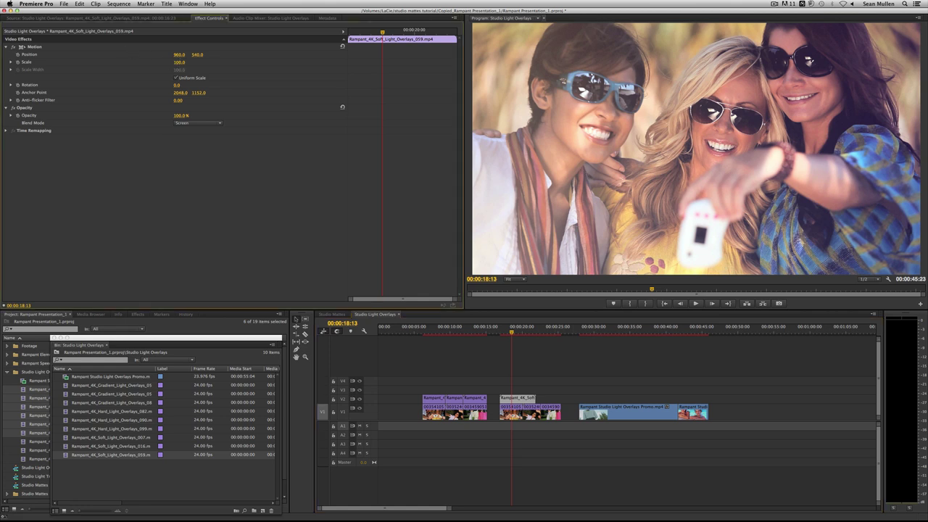
pyautogui.click(154, 61)
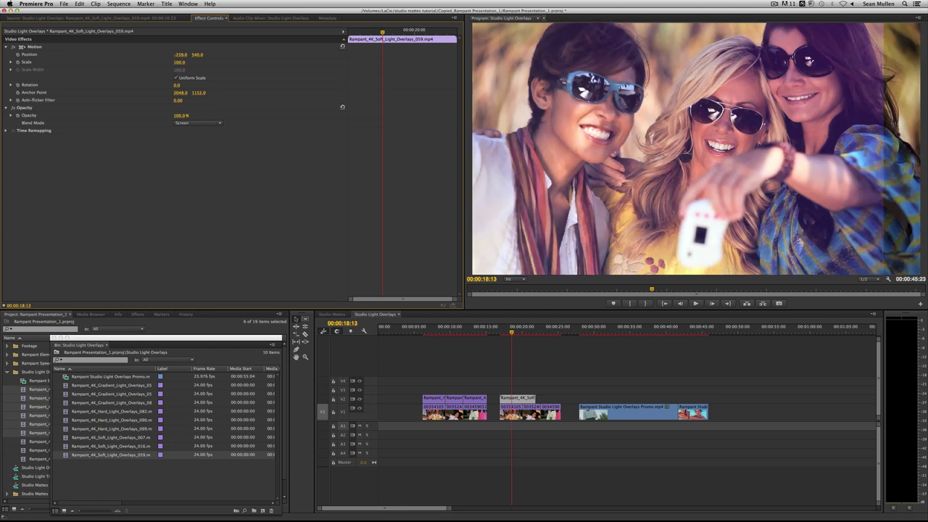
pyautogui.moveTo(178, 55)
pyautogui.mouseDown()
pyautogui.moveTo(145, 54)
pyautogui.moveTo(203, 55)
pyautogui.moveTo(187, 55)
pyautogui.mouseUp()
pyautogui.press('super+z')
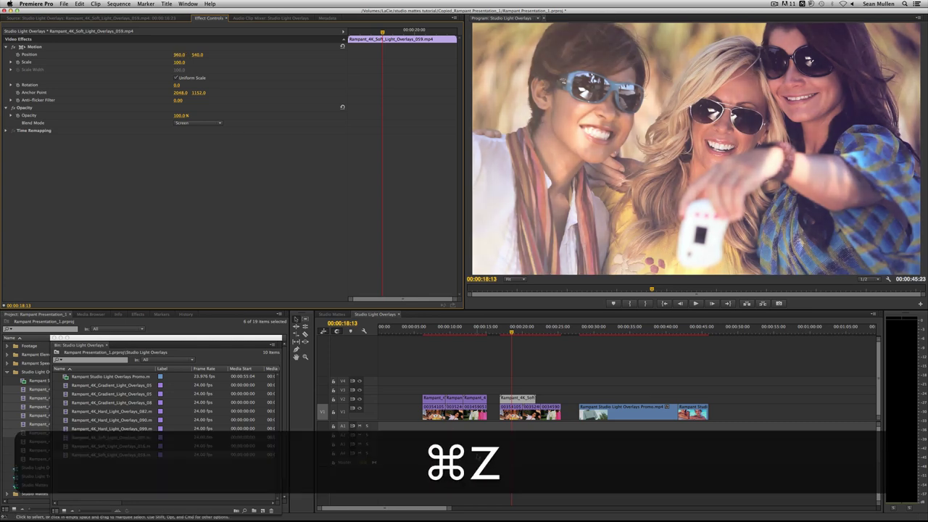
pyautogui.rightClick(524, 403)
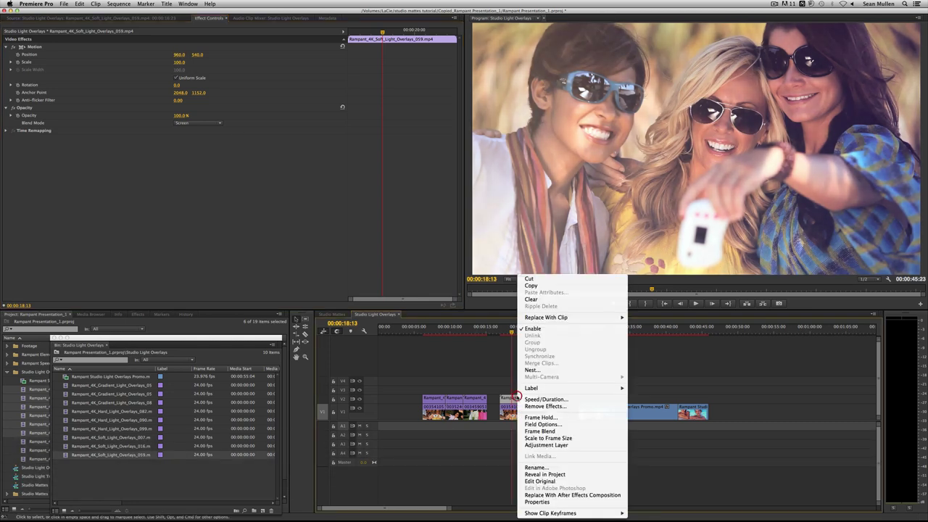
pyautogui.click(555, 441)
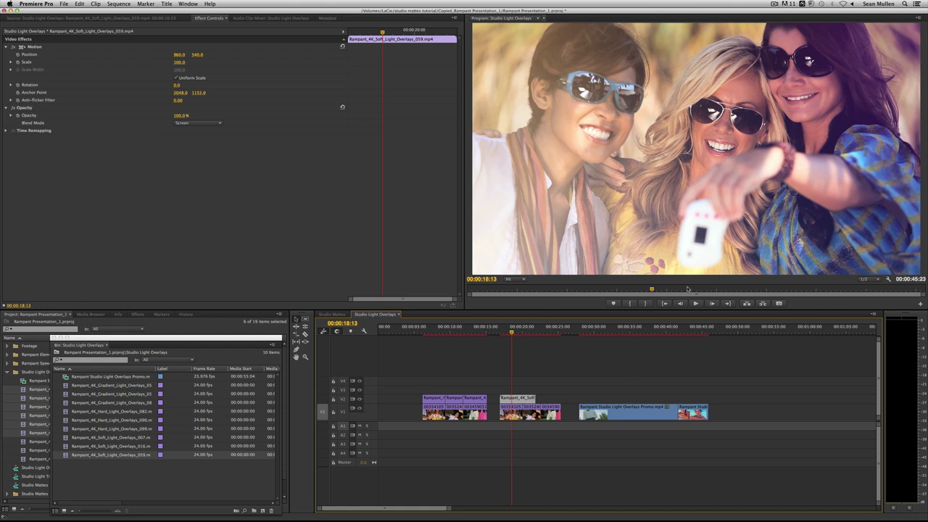
# Mark a new In point at 00:00:01:03 and trim the V2 overlay 17 frames shorter.
pyautogui.hotkey('shift', '2')
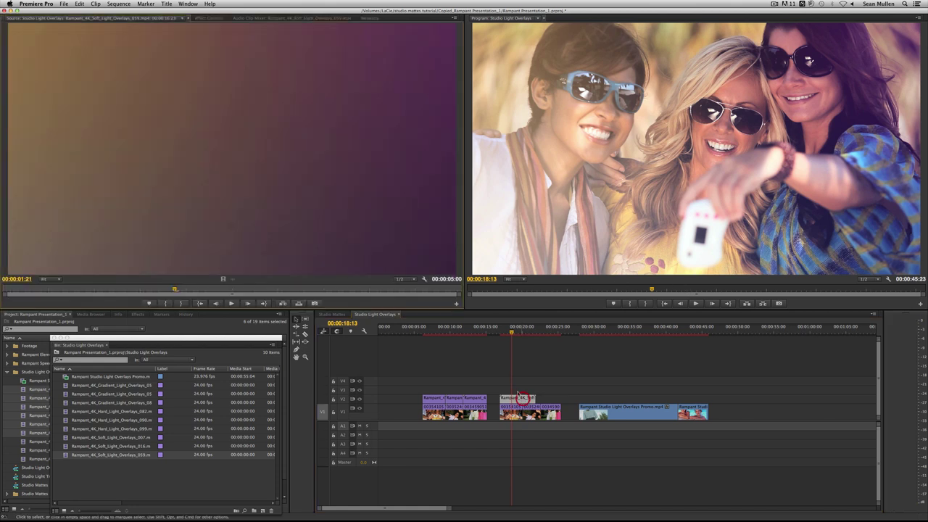
pyautogui.moveTo(72, 288); pyautogui.dragTo(105, 288)
pyautogui.click(165, 303)
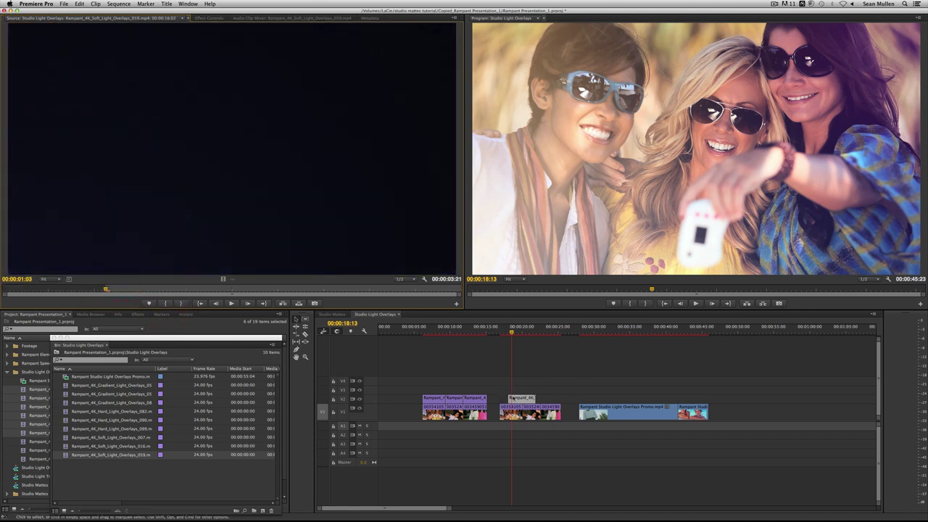
pyautogui.moveTo(534, 399); pyautogui.dragTo(522, 399)
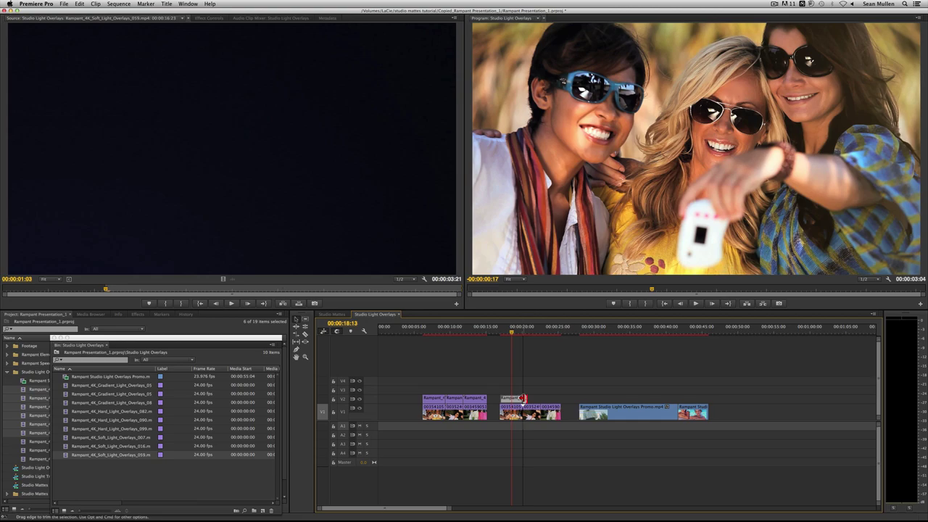
# Play the trimmed overlay section from about 17 seconds.
pyautogui.click(497, 327)
pyautogui.press('space')
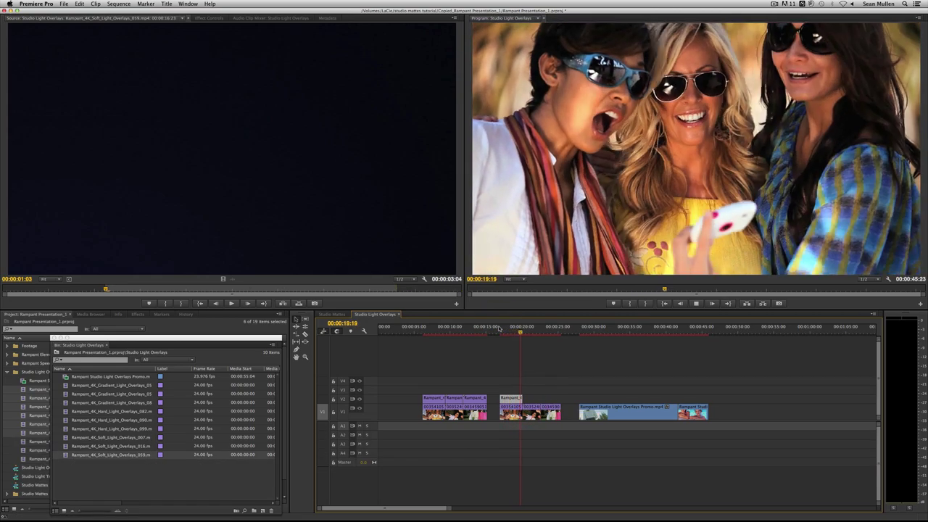
pyautogui.press('space')
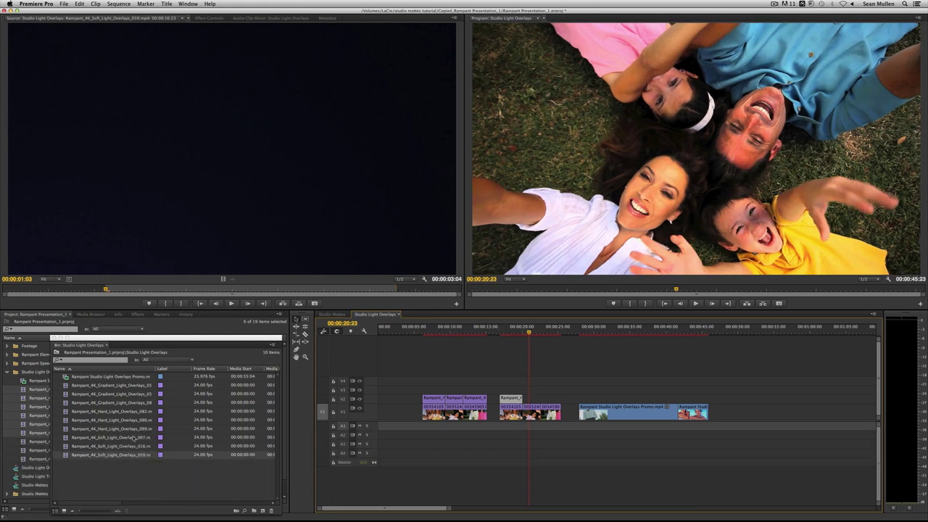
# Place the 007 overlay on V2 after the first overlay, scale it to frame size, and park at 00:00:18:09.
pyautogui.click(133, 438)
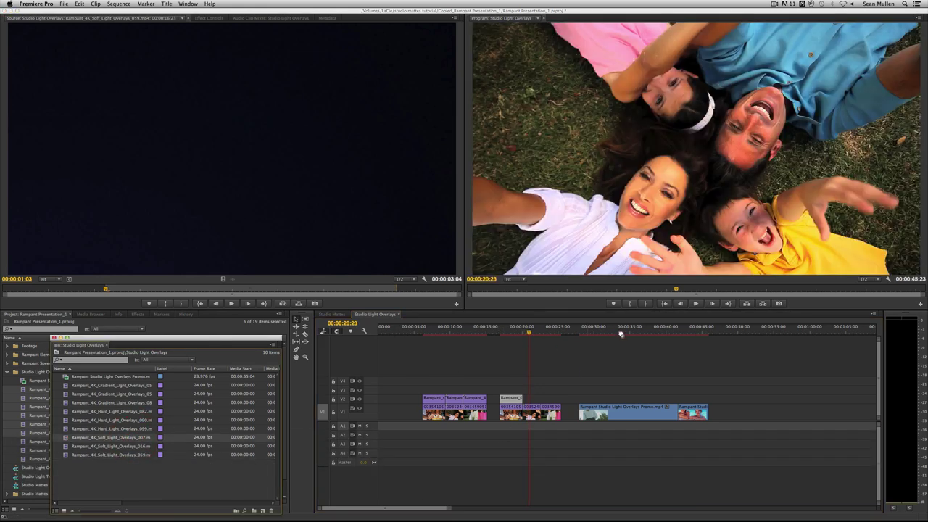
pyautogui.moveTo(621, 334); pyautogui.dragTo(533, 400)
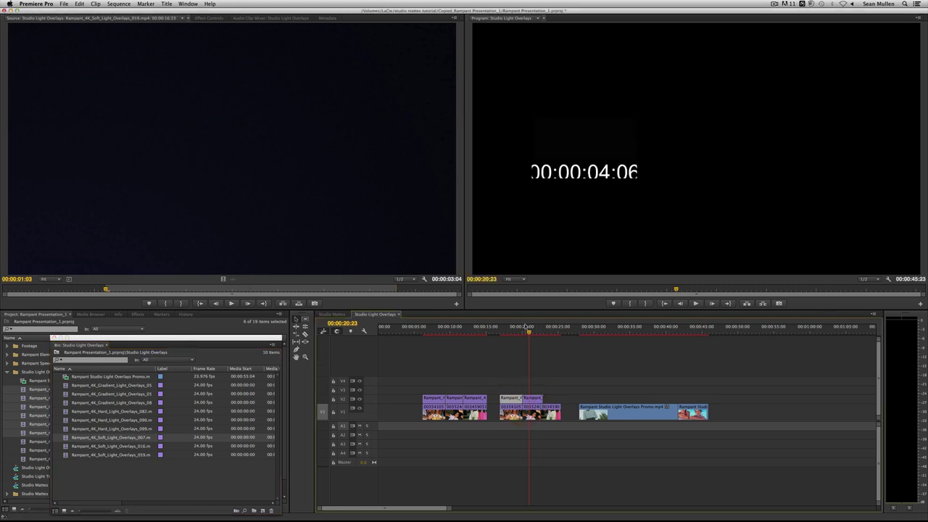
pyautogui.moveTo(526, 327); pyautogui.dragTo(532, 331)
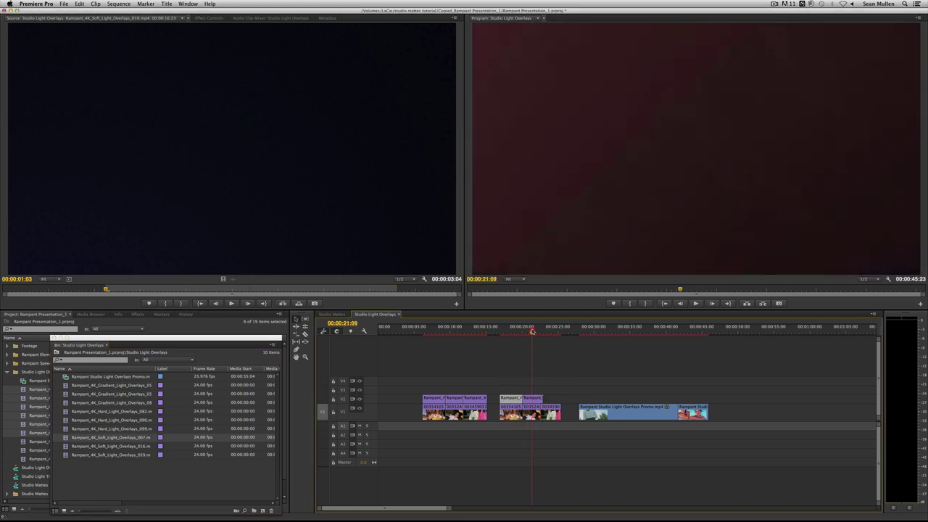
pyautogui.rightClick(537, 399)
pyautogui.click(584, 440)
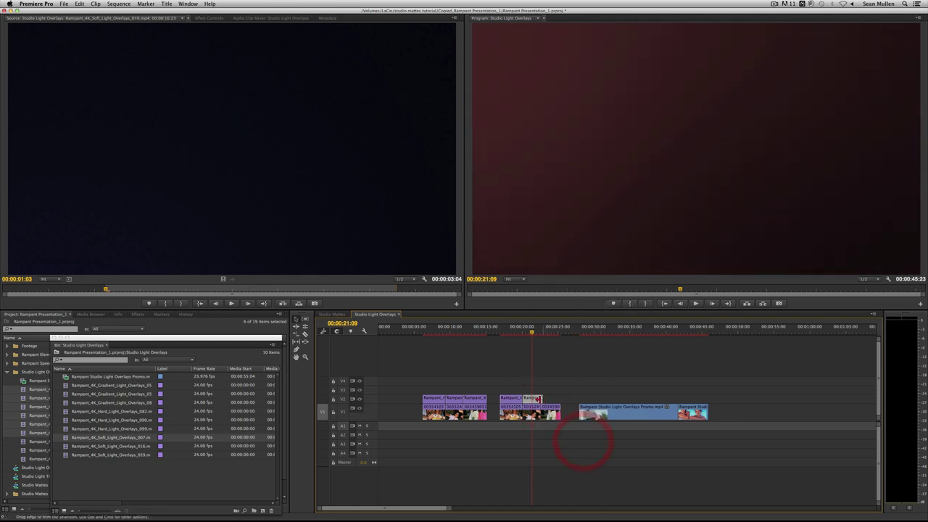
pyautogui.click(511, 332)
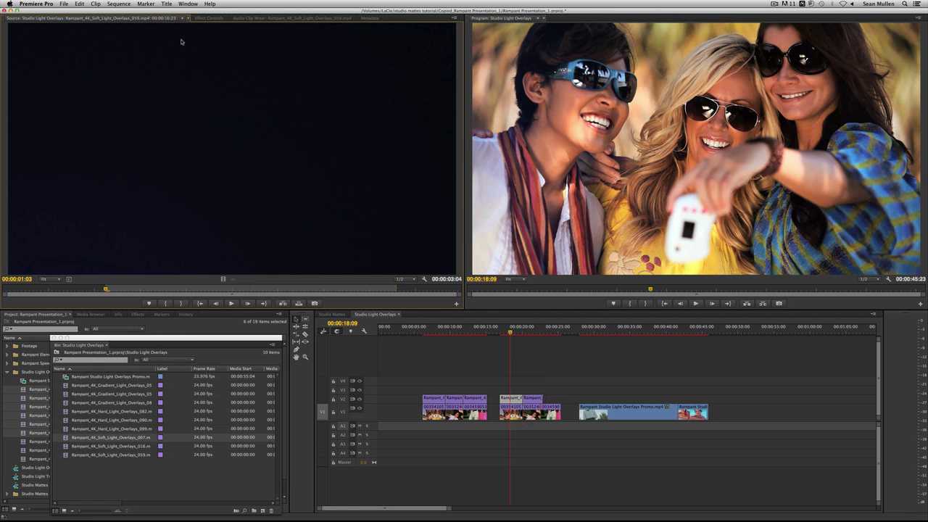
pyautogui.click(209, 18)
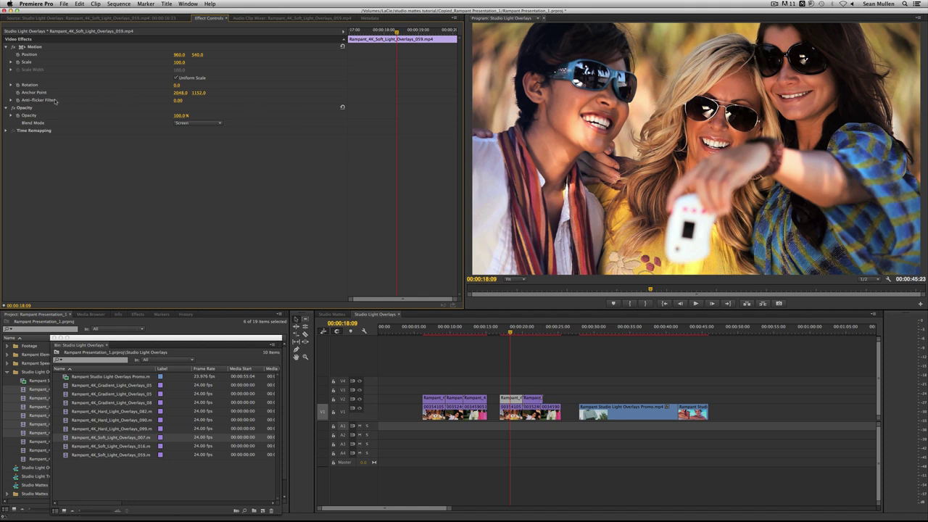
# Copy the 059 overlay's Opacity settings and paste the Screen blend onto the 007 clip.
pyautogui.click(29, 108)
pyautogui.press('super+c')
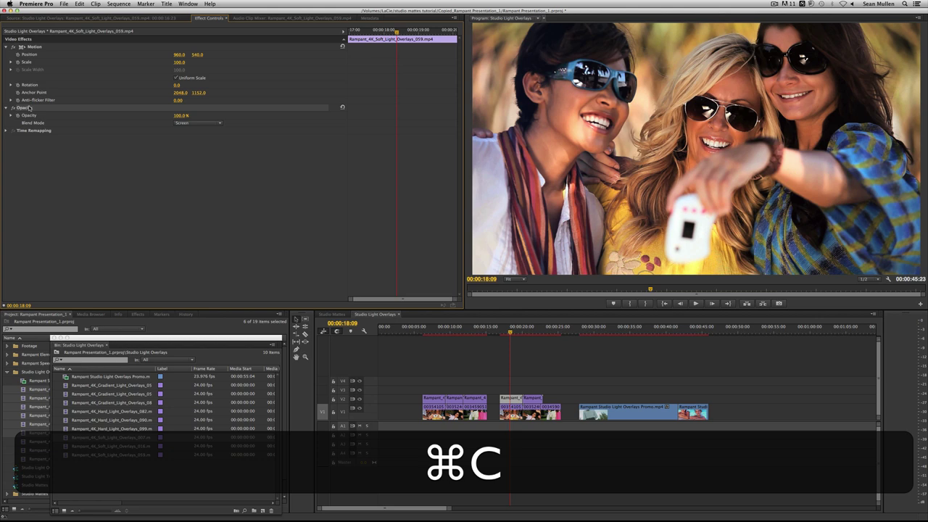
pyautogui.click(536, 399)
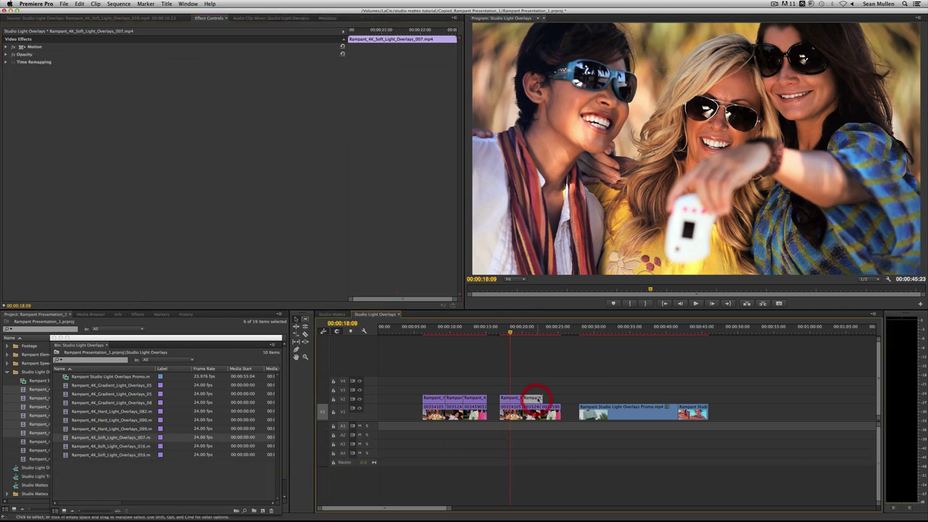
pyautogui.press('super+v')
pyautogui.click(538, 399)
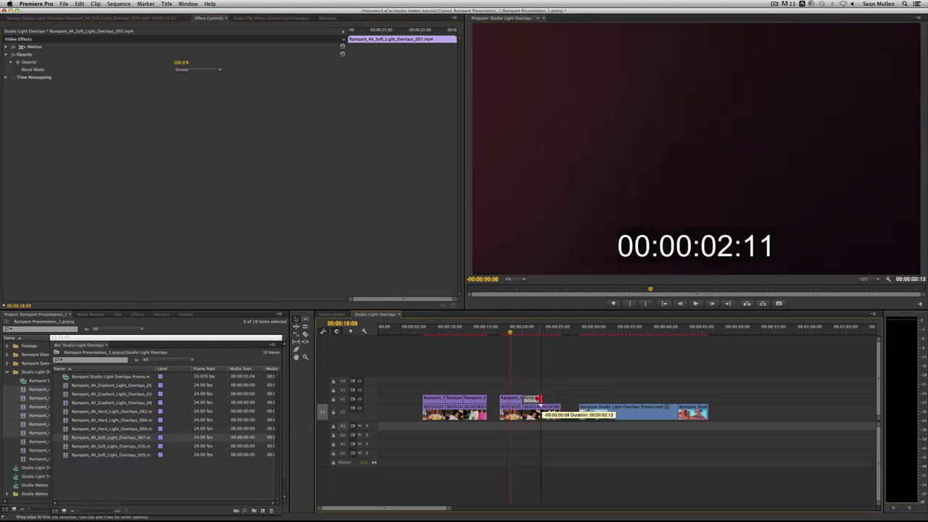
# Play the sequence from just before the overlays to preview the blend.
pyautogui.click(525, 335)
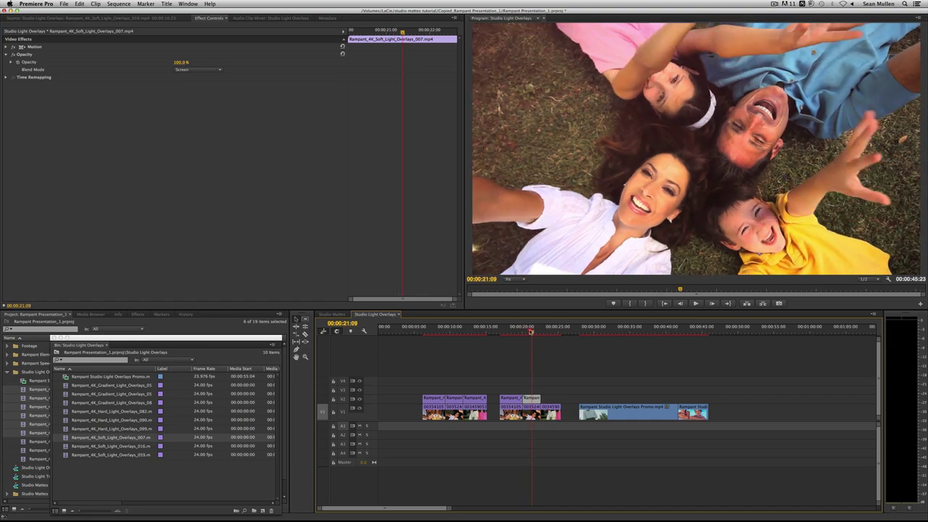
pyautogui.click(500, 326)
pyautogui.press('space')
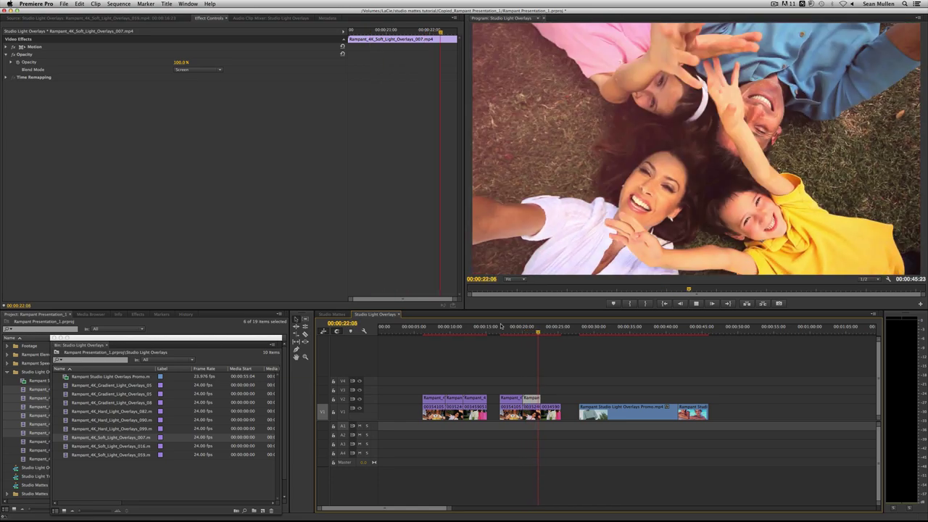
pyautogui.press('space')
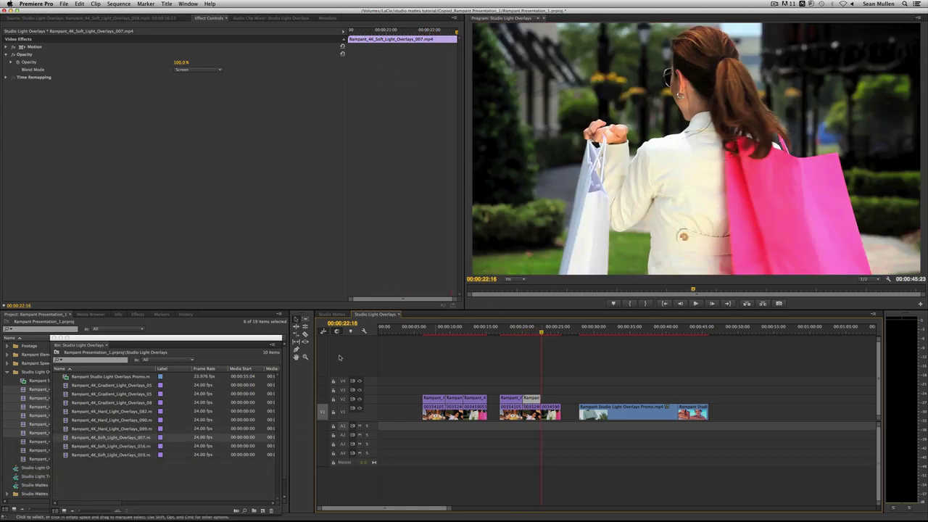
# Add the 016 overlay on V2, scale it to frame size, shorten it about two seconds, and paste the Screen blend.
pyautogui.click(129, 449)
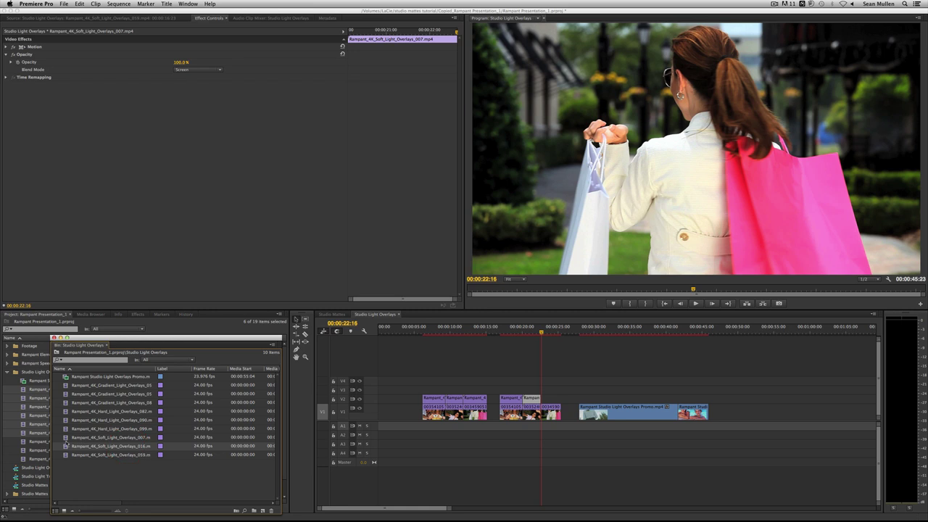
pyautogui.moveTo(82, 444); pyautogui.dragTo(548, 400)
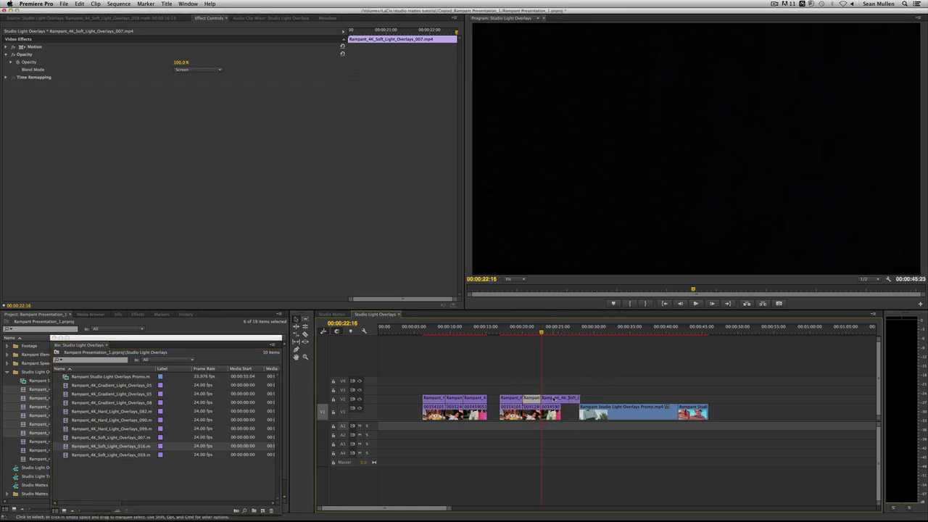
pyautogui.rightClick(553, 399)
pyautogui.click(604, 438)
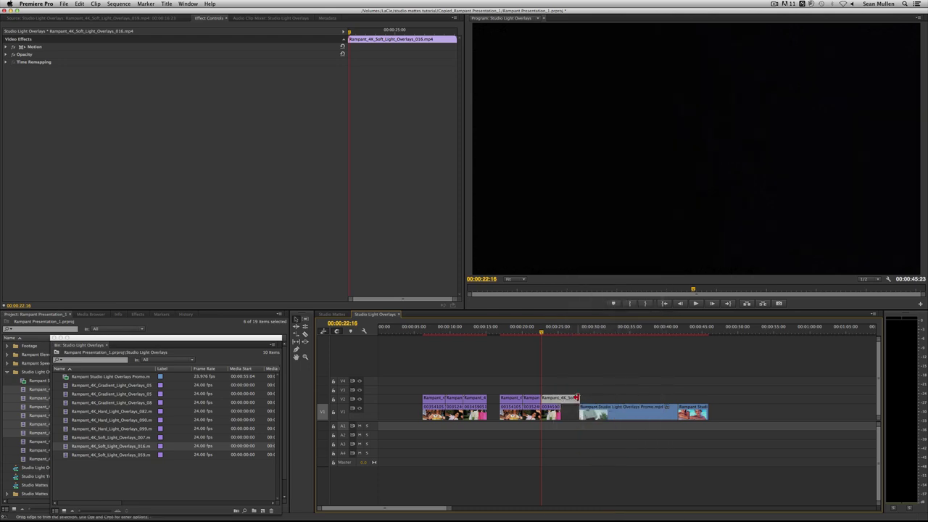
pyautogui.moveTo(580, 399); pyautogui.dragTo(562, 398)
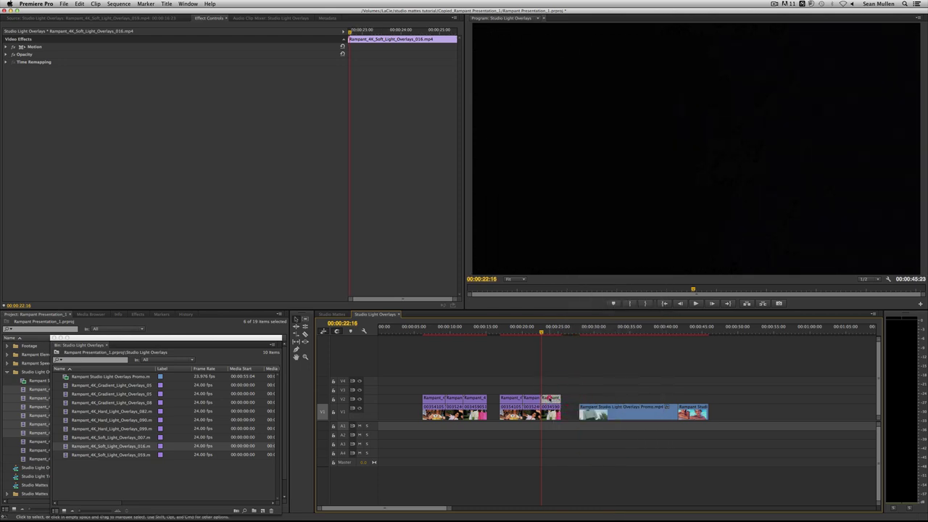
pyautogui.click(548, 399)
pyautogui.press('super+v')
# Preview the overlays from 00:00:21:15, then open the 007 overlay at the family-on-grass shot.
pyautogui.moveTo(544, 331); pyautogui.dragTo(499, 327)
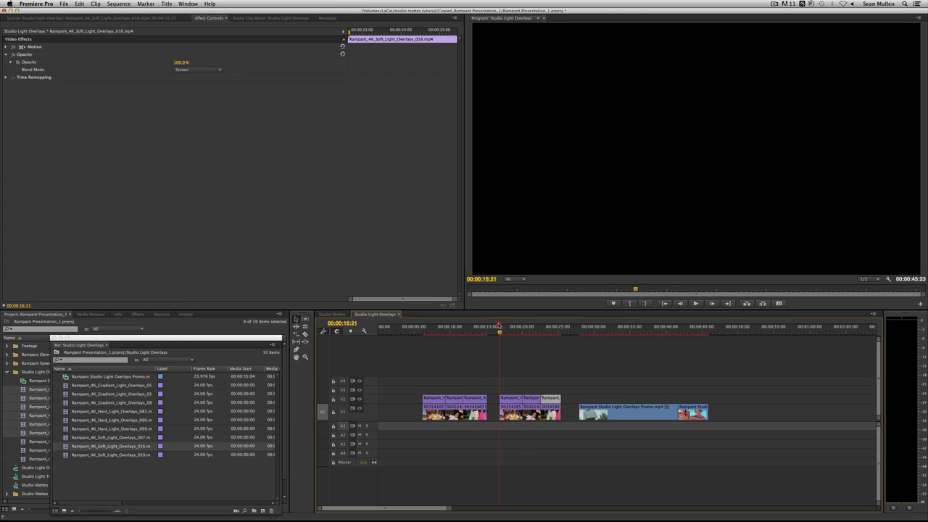
pyautogui.press('space')
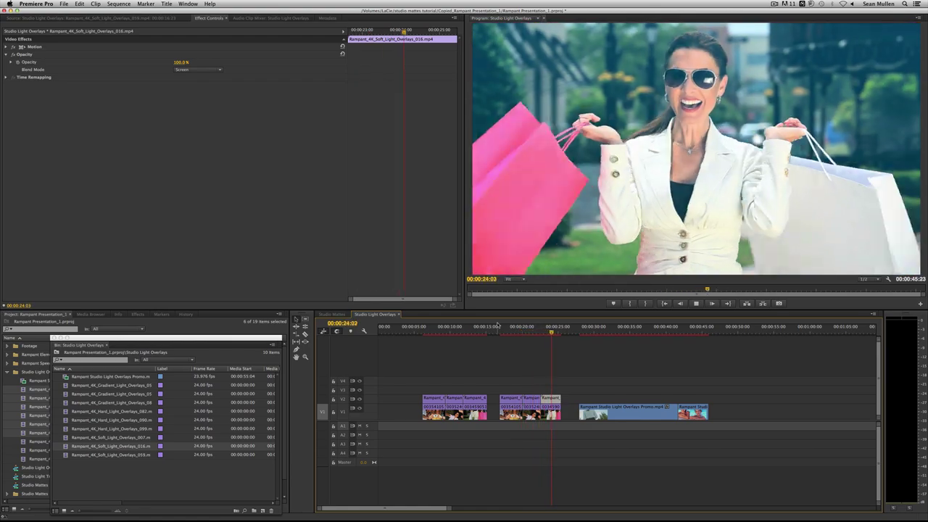
pyautogui.press('space')
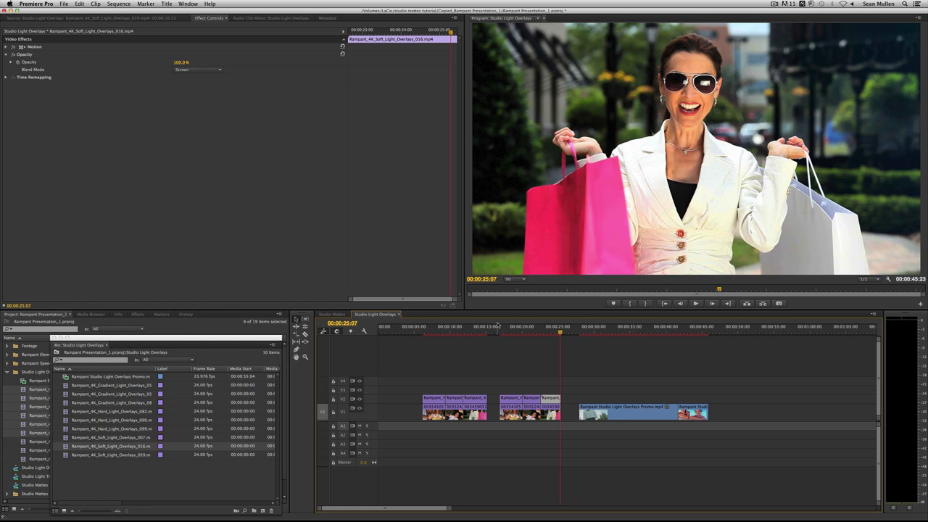
pyautogui.moveTo(521, 326); pyautogui.dragTo(534, 330)
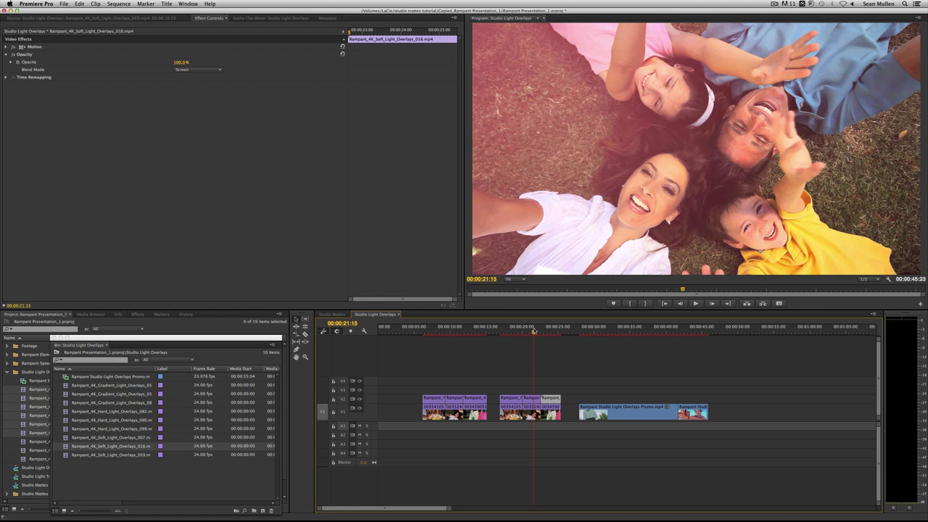
pyautogui.doubleClick(532, 398)
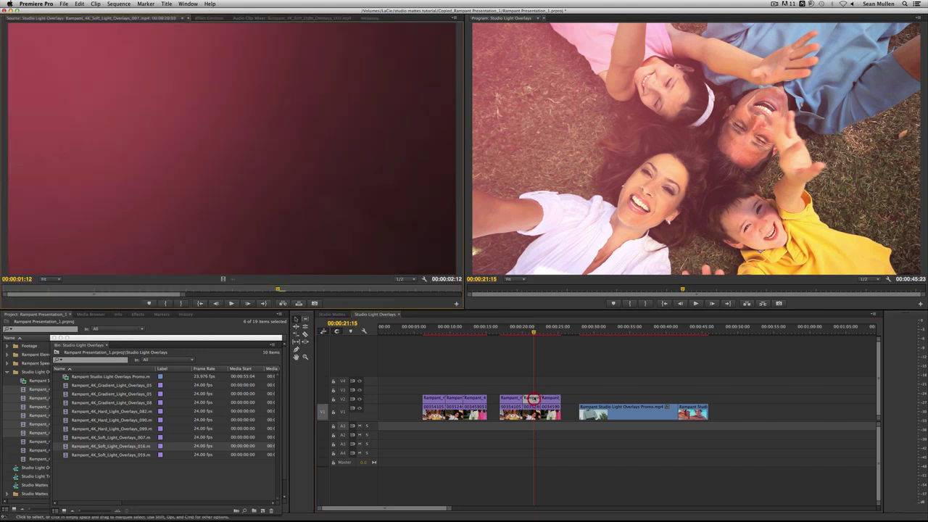
# Try the Linear Dodge (Add), Overlay and Soft Light blend modes on the 007 overlay.
pyautogui.click(211, 18)
pyautogui.click(206, 70)
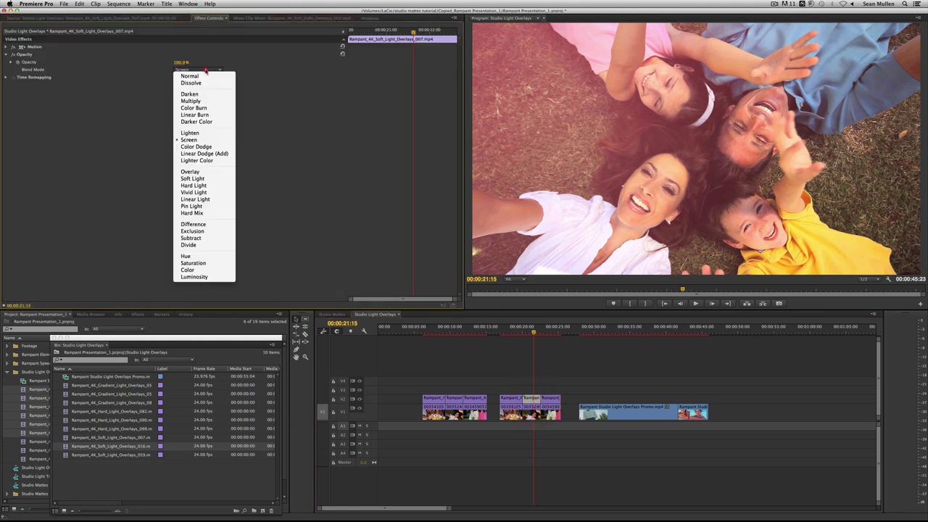
pyautogui.click(216, 153)
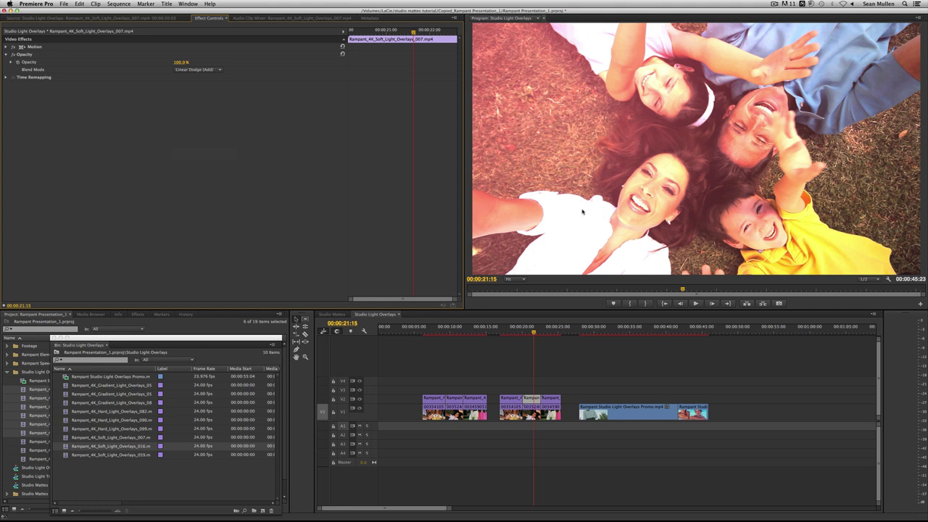
pyautogui.click(222, 69)
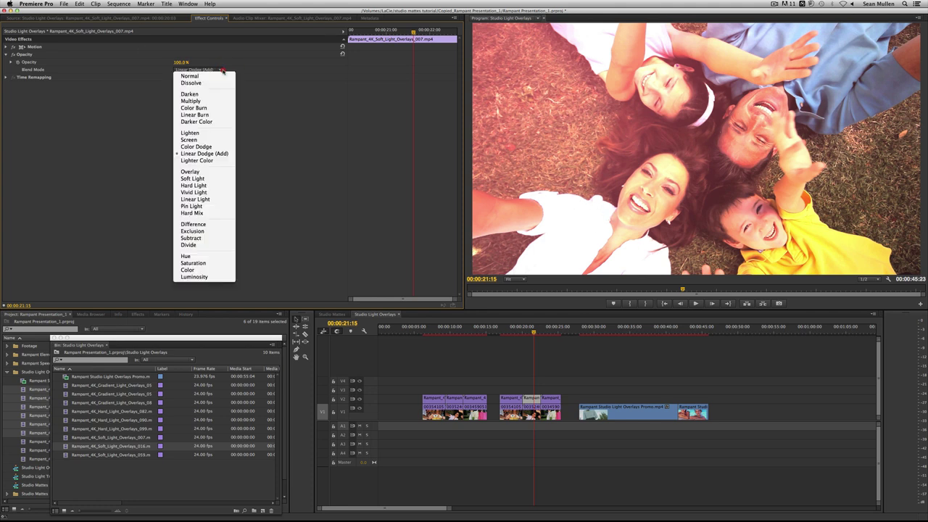
pyautogui.click(219, 171)
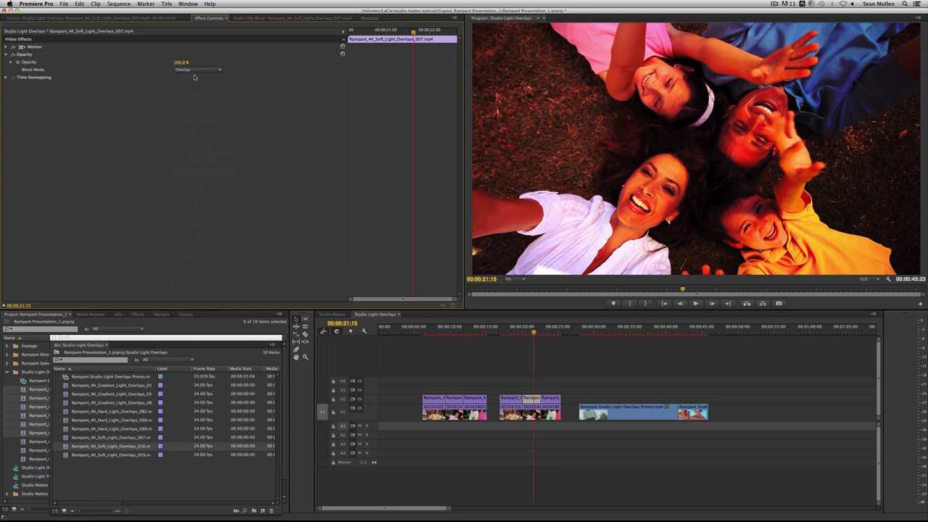
pyautogui.click(196, 71)
pyautogui.click(201, 180)
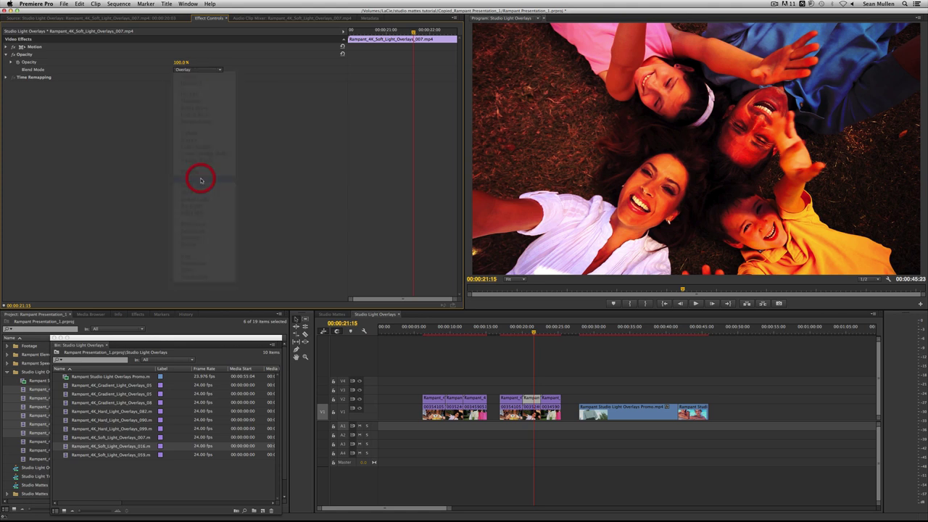
# Return the 007 overlay to Screen at about 58% opacity and move the middle clip group far right.
pyautogui.click(203, 71)
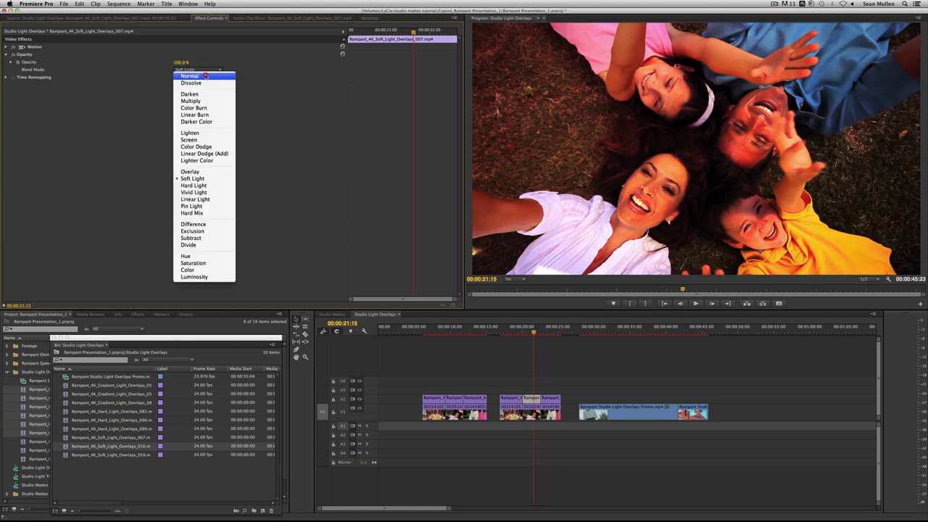
pyautogui.click(206, 140)
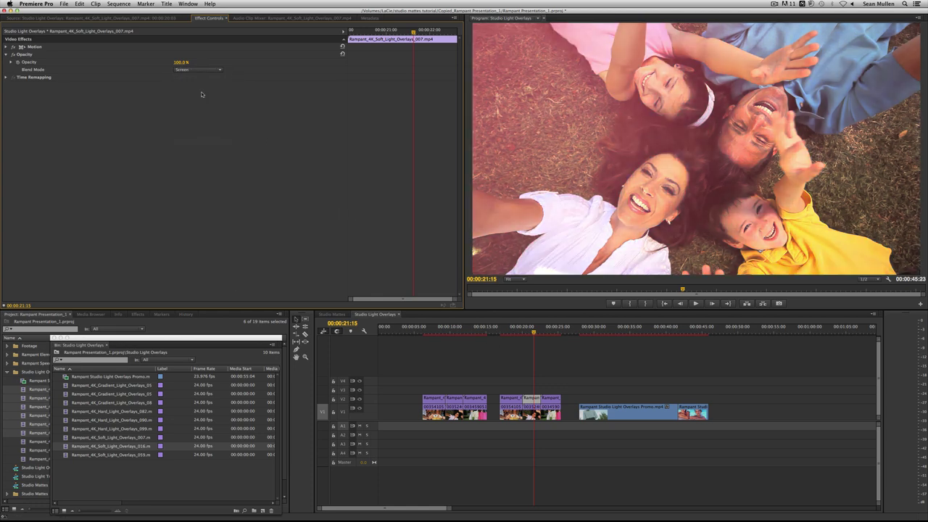
pyautogui.moveTo(181, 62); pyautogui.dragTo(152, 62)
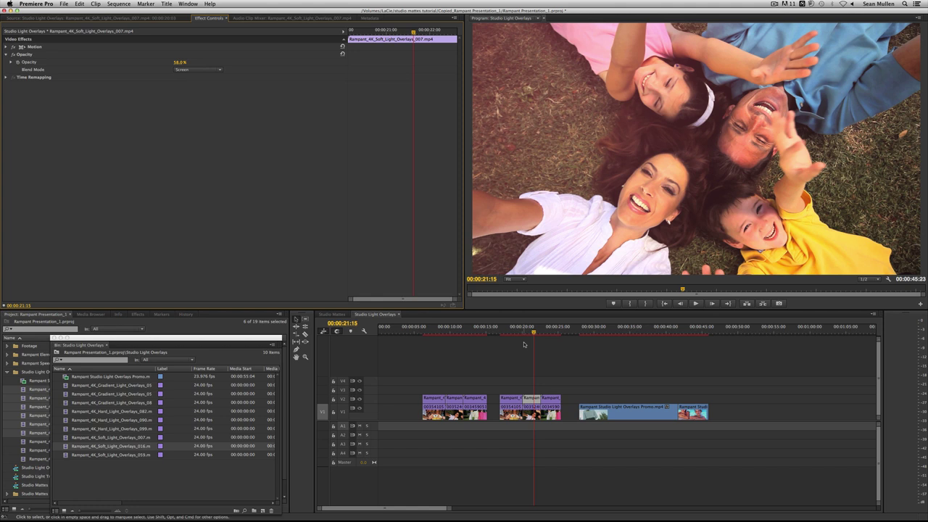
pyautogui.moveTo(507, 383); pyautogui.dragTo(841, 398)
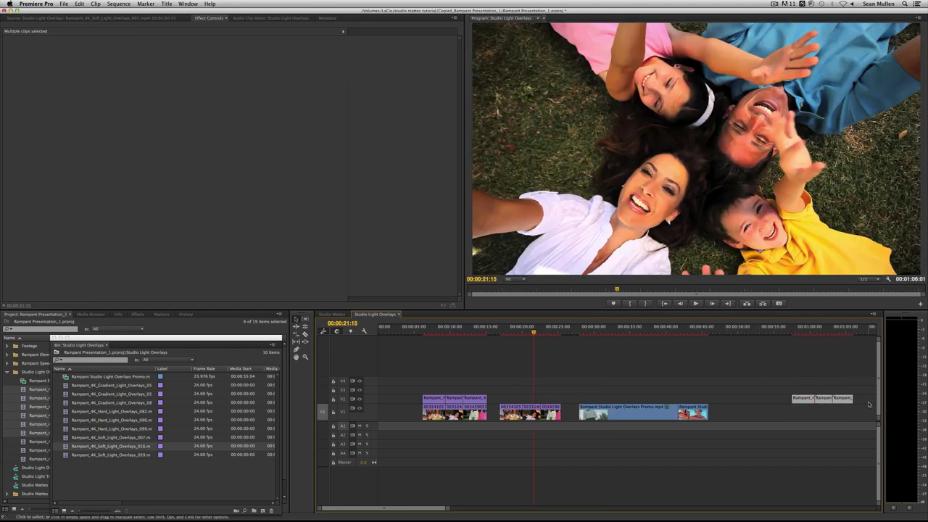
# Place Rampant_4K_Hard_Light_Overlays_082 on V2 near 00:00:20 and scrub through it to preview.
pyautogui.click(94, 417)
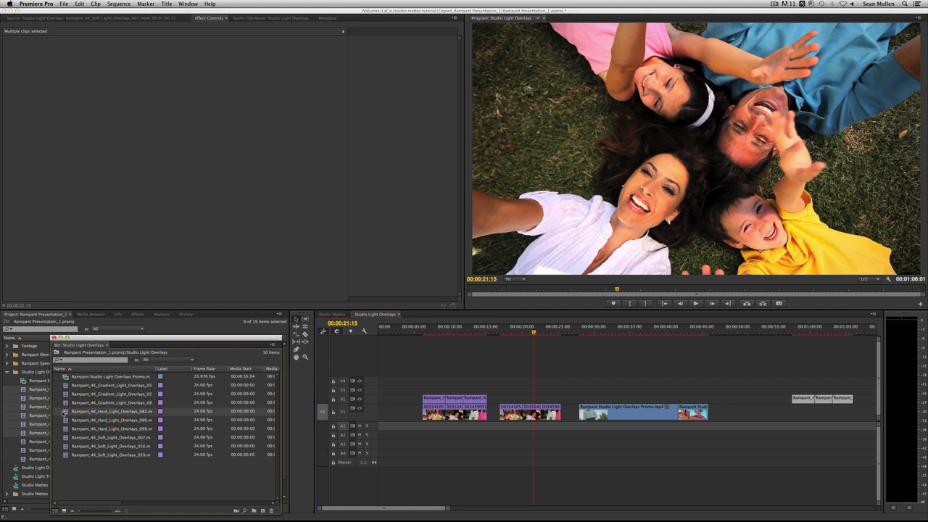
pyautogui.moveTo(65, 412); pyautogui.dragTo(528, 400)
pyautogui.doubleClick(529, 399)
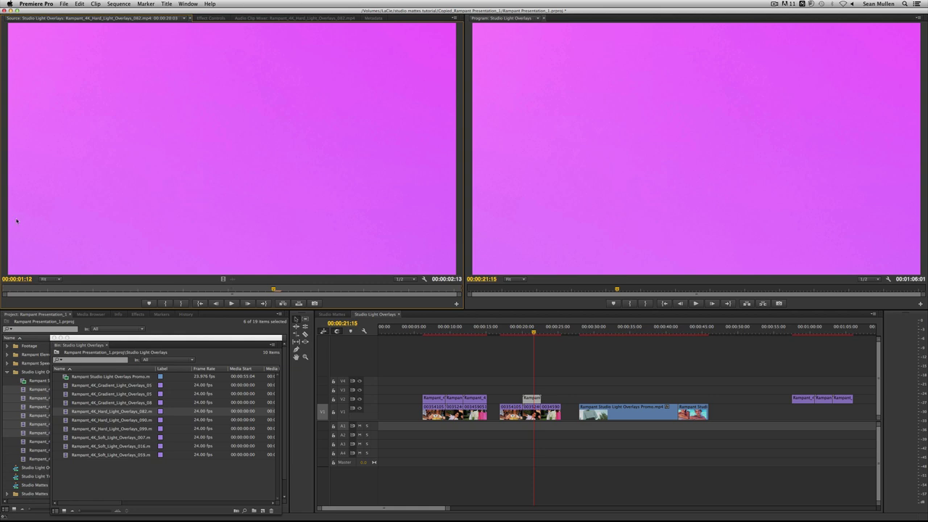
pyautogui.moveTo(14, 290); pyautogui.dragTo(330, 287)
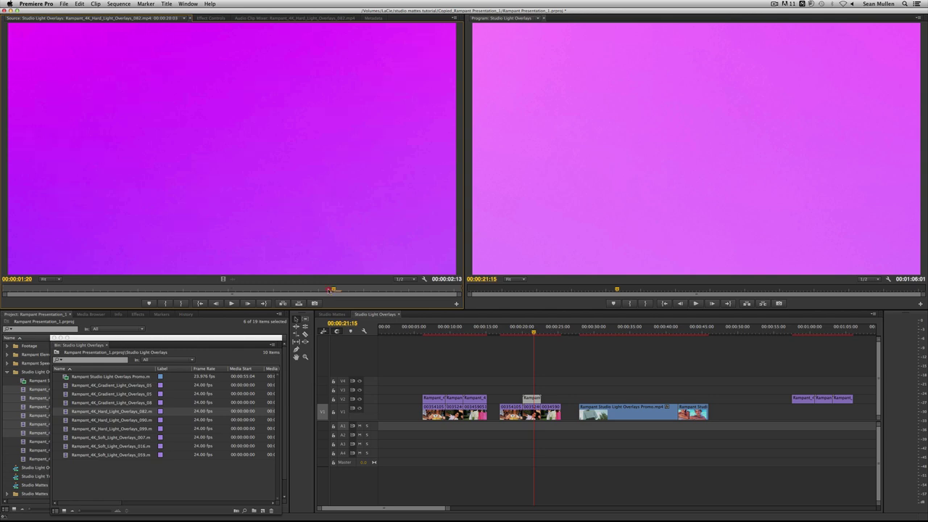
pyautogui.moveTo(329, 289)
pyautogui.mouseDown()
pyautogui.moveTo(43, 289)
pyautogui.moveTo(343, 289)
pyautogui.mouseUp()
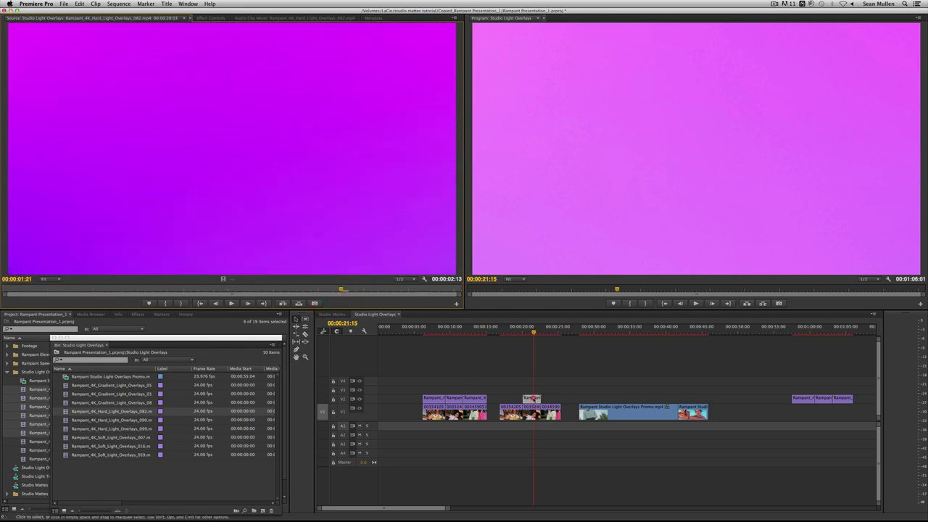
pyautogui.click(531, 398)
# Paste the Screen blend onto the hard light overlay and lower its opacity to 40%.
pyautogui.press('super+v')
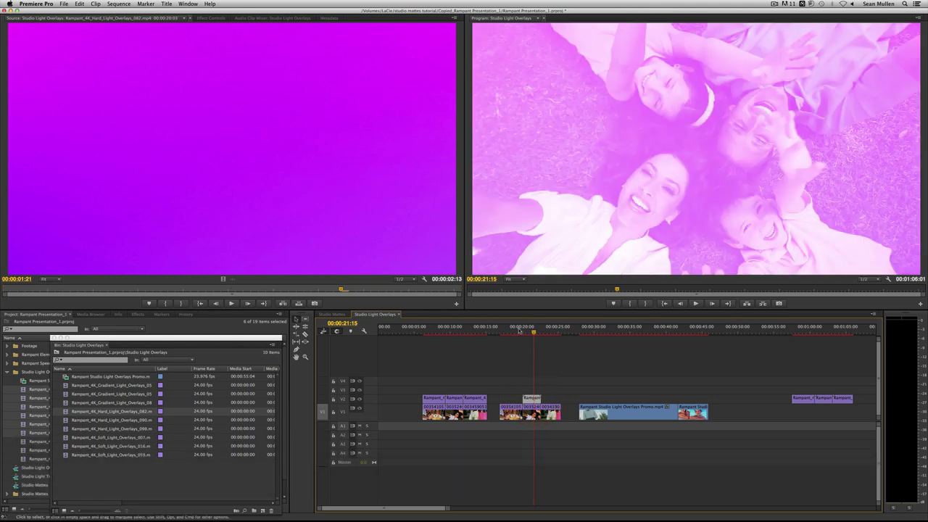
pyautogui.click(530, 331)
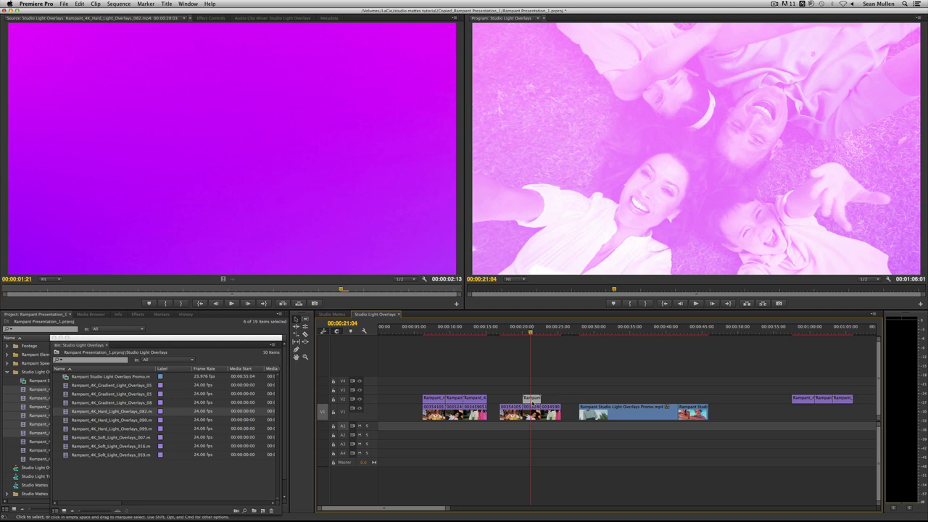
pyautogui.click(531, 398)
pyautogui.click(211, 17)
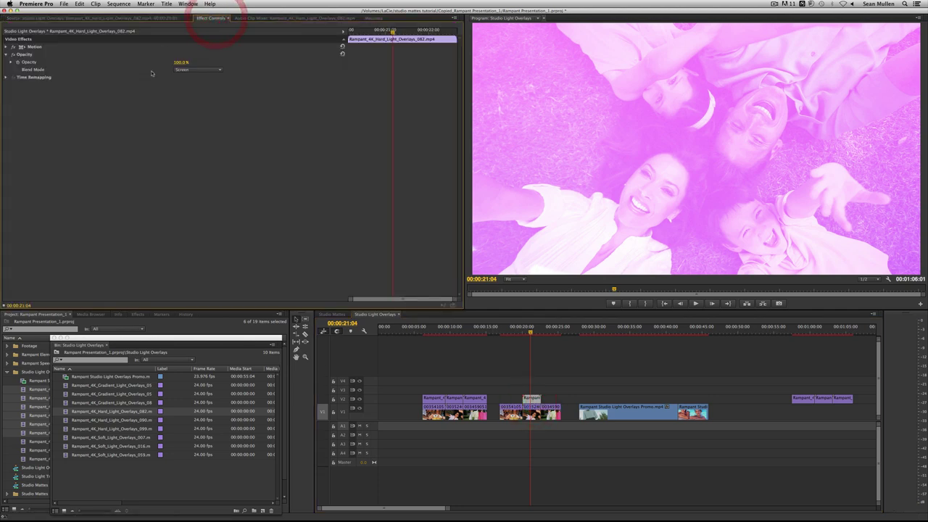
pyautogui.moveTo(179, 63); pyautogui.dragTo(140, 64)
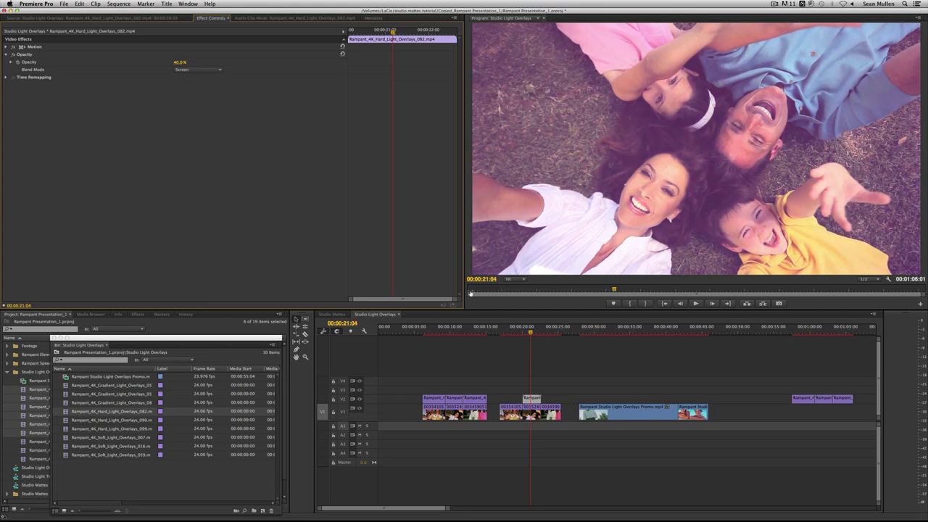
# Play back the blended shot from 20 seconds, then move the overlay about 32 seconds later.
pyautogui.click(523, 328)
pyautogui.press('space')
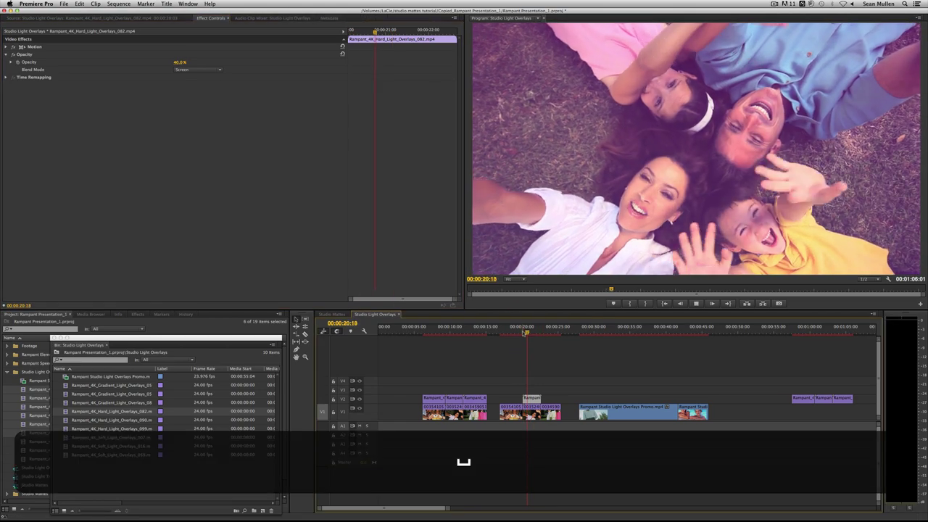
pyautogui.press('space')
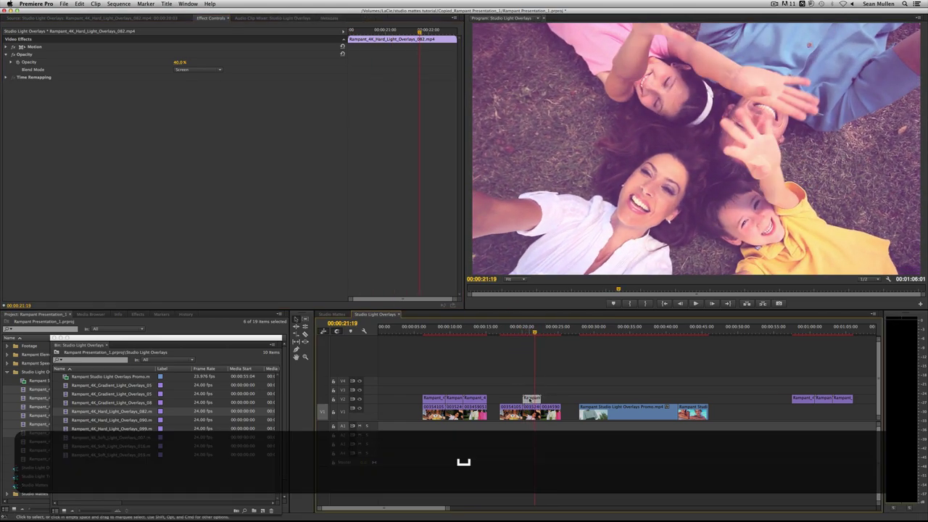
pyautogui.moveTo(531, 399); pyautogui.dragTo(767, 397)
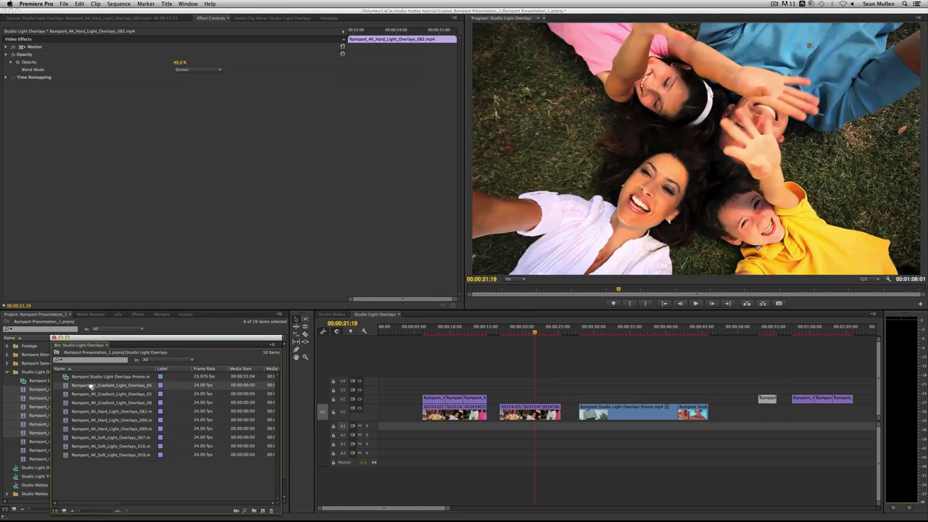
# Place Rampant_4K_Gradient_Light_Overlays_053 on V2 near 00:00:20, apply a clip option, and preview it.
pyautogui.moveTo(91, 386); pyautogui.dragTo(526, 399)
pyautogui.click(538, 327)
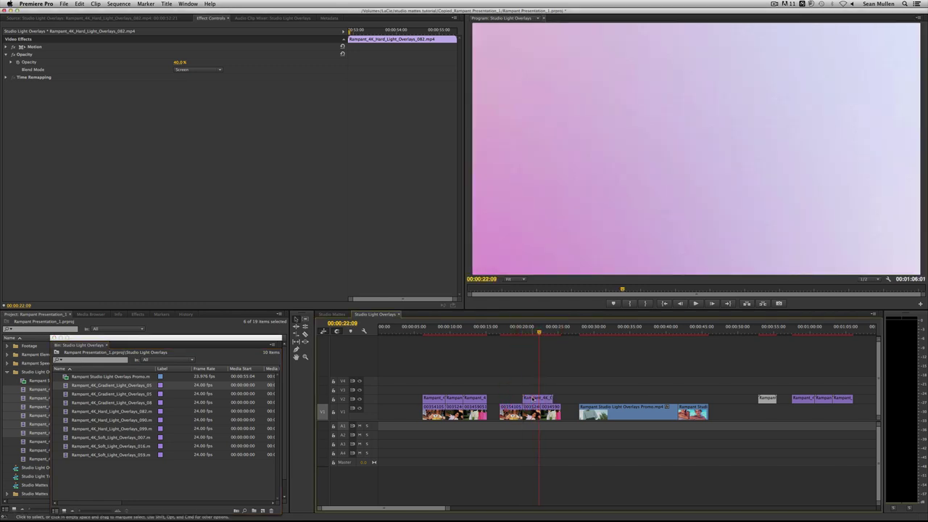
pyautogui.rightClick(533, 398)
pyautogui.click(560, 436)
pyautogui.click(530, 328)
pyautogui.moveTo(529, 329)
pyautogui.mouseDown()
pyautogui.moveTo(514, 329)
pyautogui.moveTo(543, 331)
pyautogui.moveTo(531, 331)
pyautogui.mouseUp()
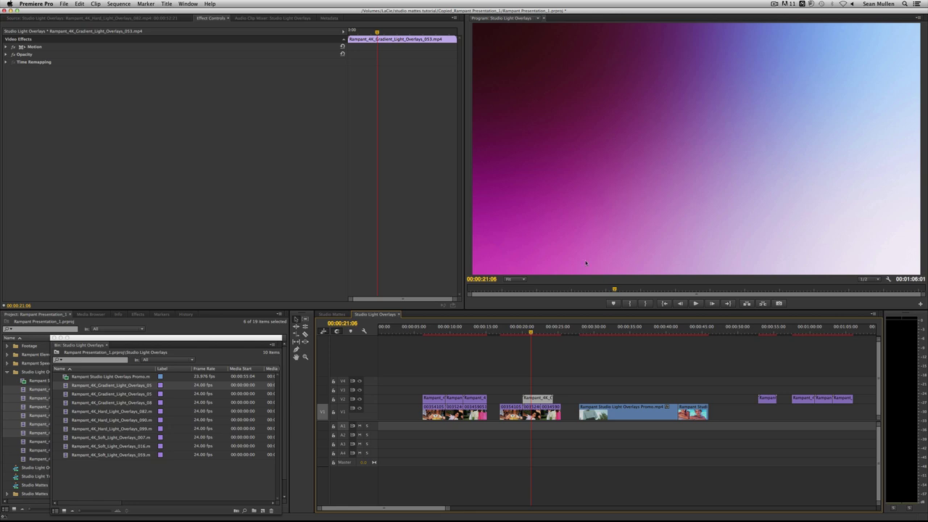
# Paste the Screen blend onto the gradient overlay, drop its opacity to 61%, and play back from 20 seconds.
pyautogui.press('super+v')
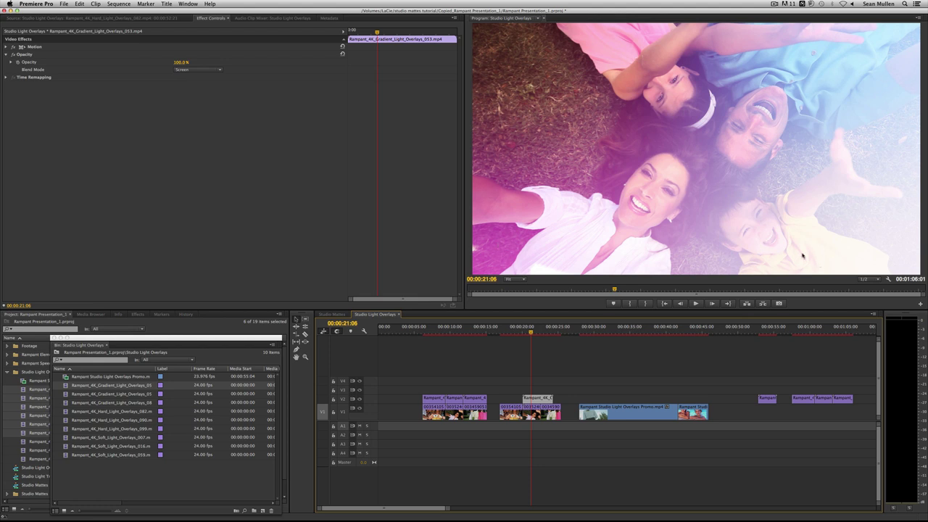
pyautogui.moveTo(184, 62); pyautogui.dragTo(158, 63)
pyautogui.moveTo(530, 330); pyautogui.dragTo(522, 331)
pyautogui.press('space')
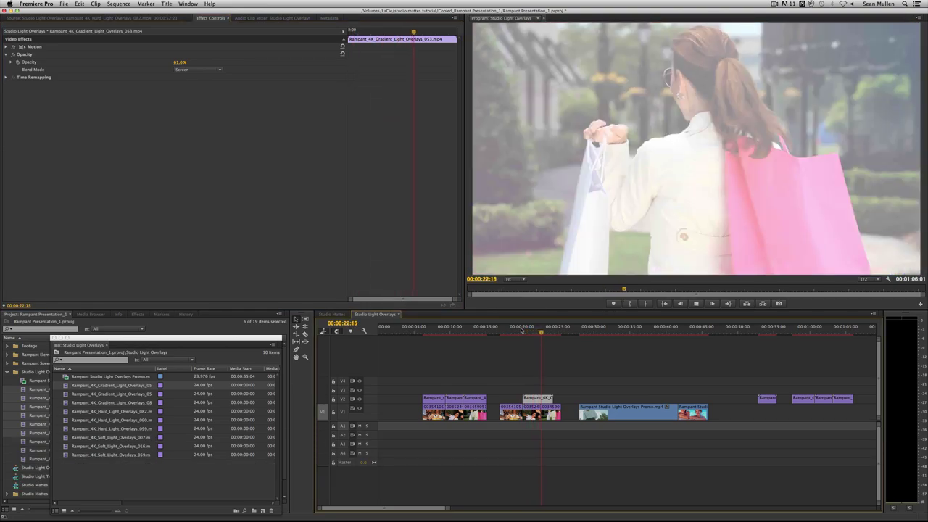
pyautogui.press('space')
pyautogui.moveTo(522, 330)
pyautogui.mouseDown()
pyautogui.moveTo(542, 331)
pyautogui.moveTo(522, 330)
pyautogui.mouseUp()
pyautogui.press('space')
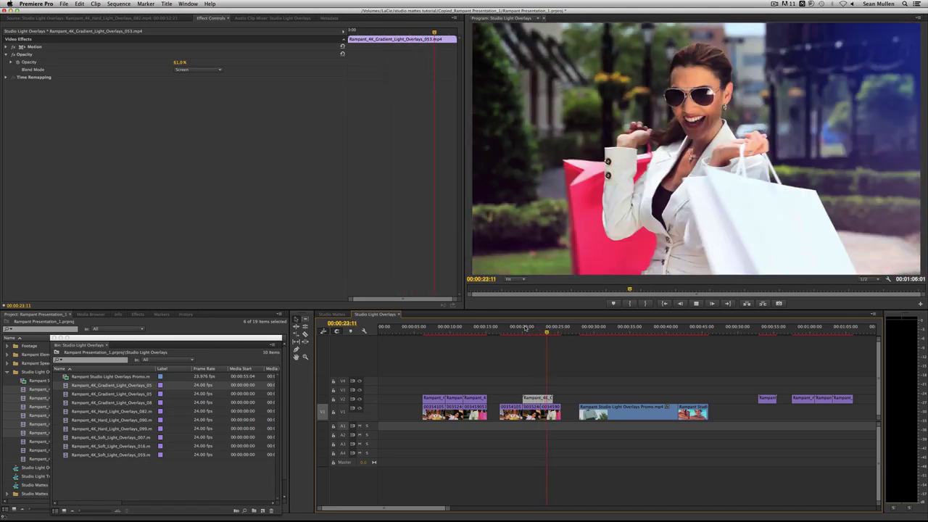
pyautogui.press('space')
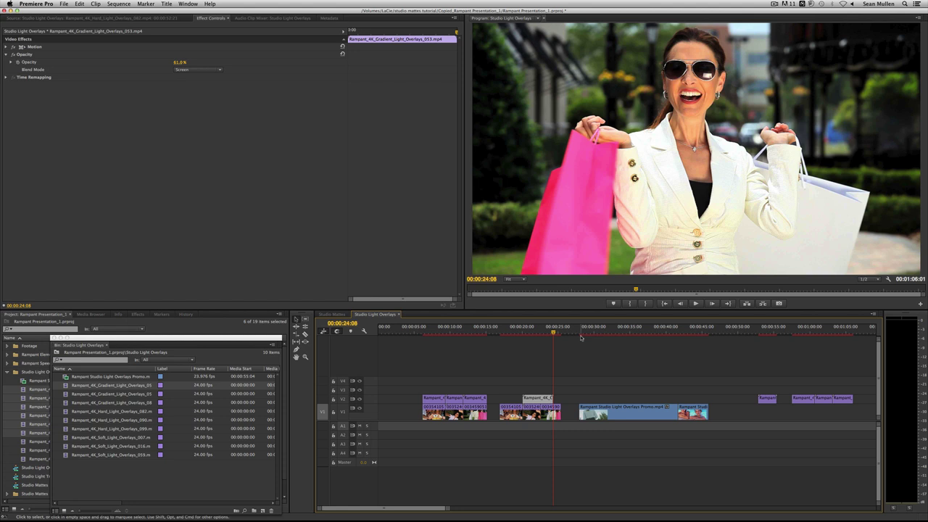
# Play through the rest of the sequence, then place a Gradient Light Overlays clip on V3 near 00:00:18.
pyautogui.click(580, 330)
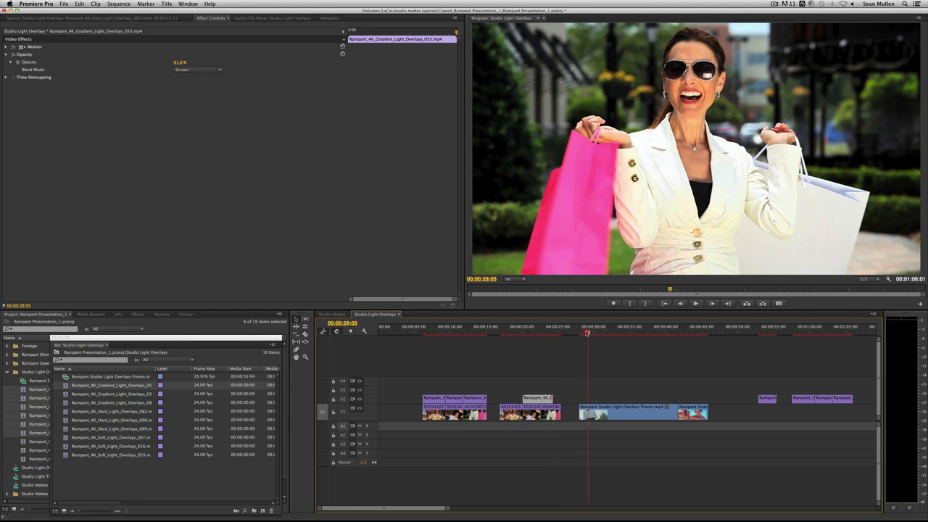
pyautogui.press('space')
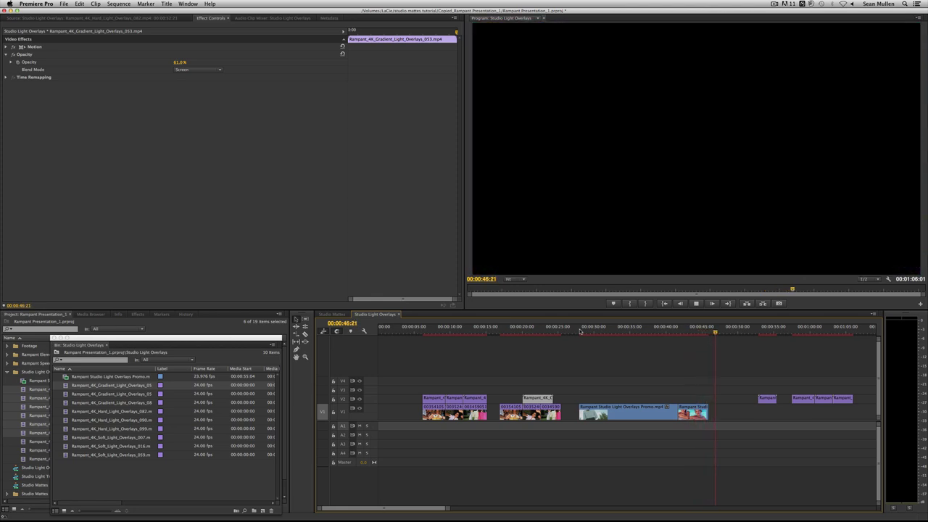
pyautogui.press('space')
pyautogui.moveTo(580, 332); pyautogui.dragTo(632, 333)
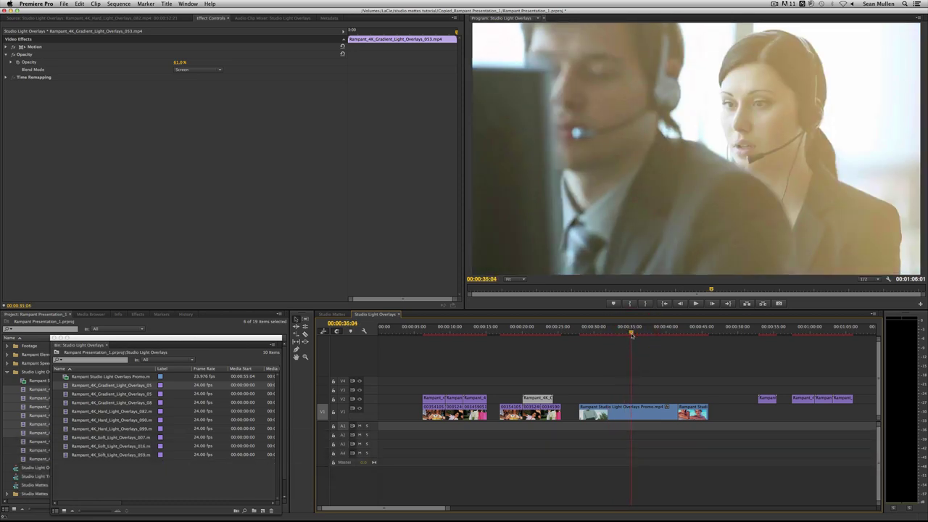
pyautogui.moveTo(632, 336); pyautogui.dragTo(687, 328)
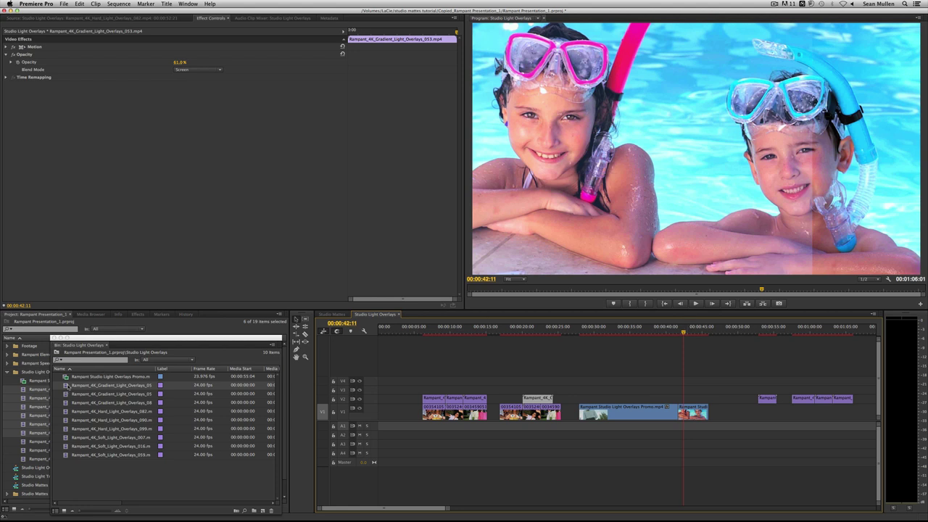
pyautogui.moveTo(66, 385); pyautogui.dragTo(502, 389)
# Paste the Screen blend onto the V3 gradient overlay, giving it 59% opacity.
pyautogui.click(512, 332)
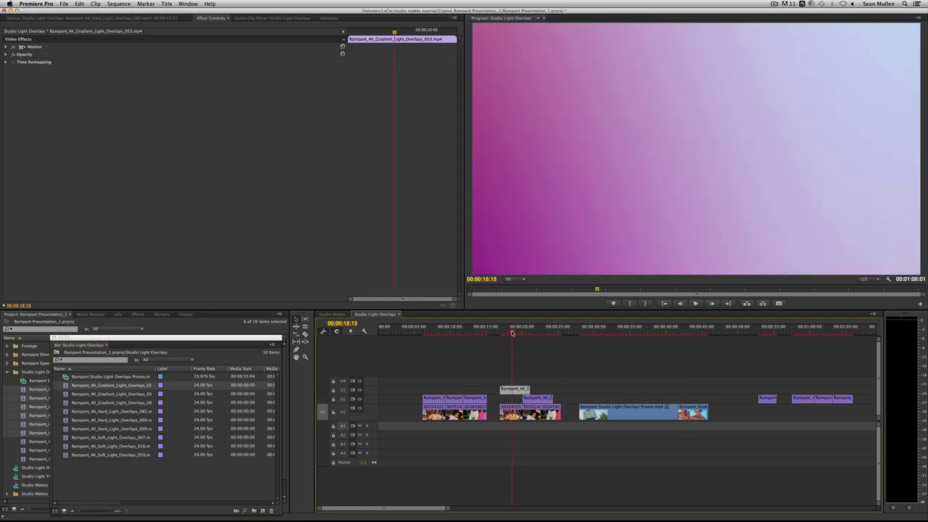
pyautogui.press('super+v')
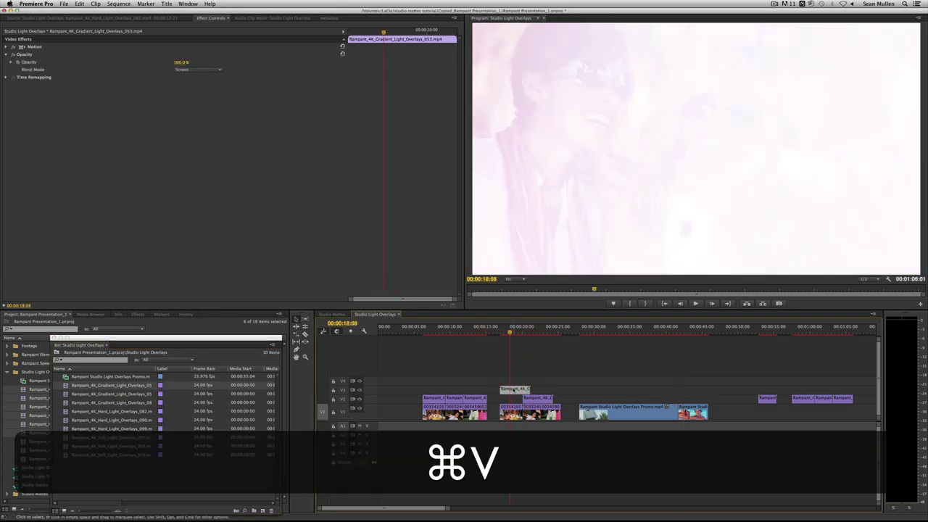
pyautogui.doubleClick(513, 390)
pyautogui.click(219, 18)
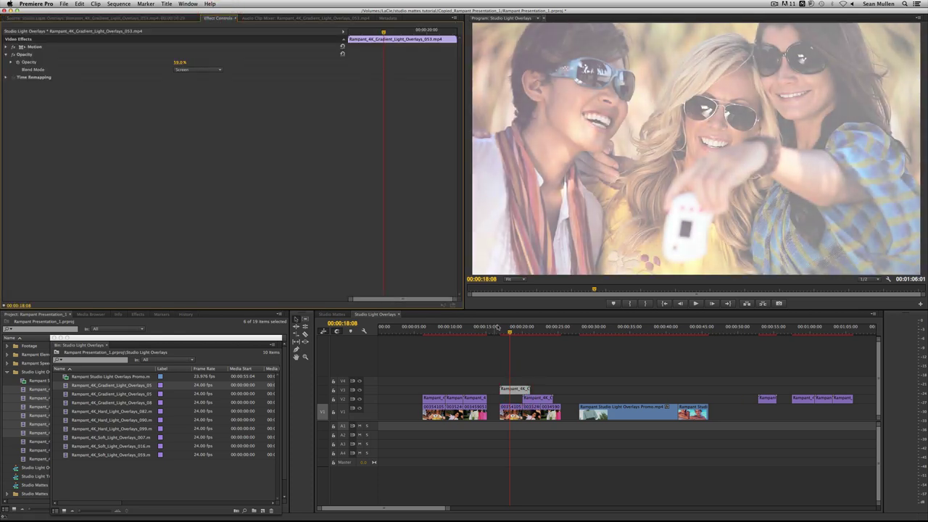
# Scale the V3 overlay to frame size and play back the blended selfie shot.
pyautogui.rightClick(512, 390)
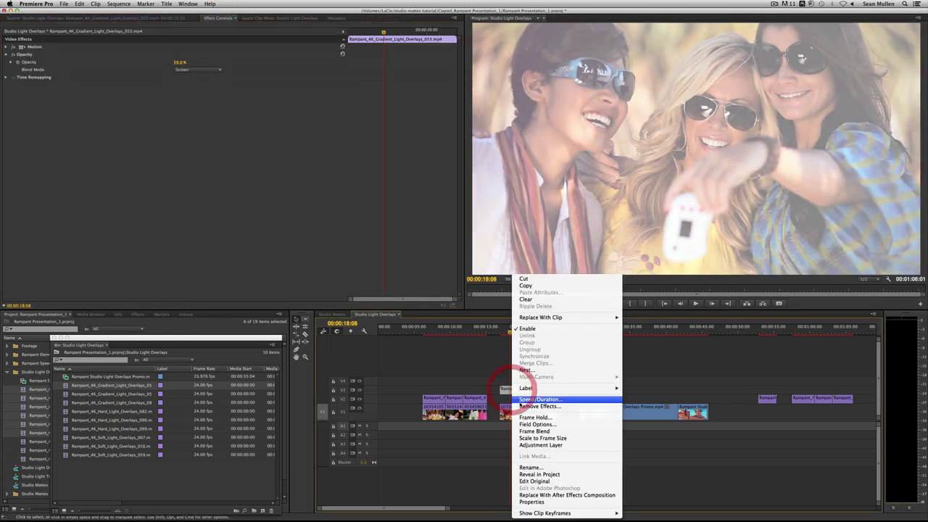
pyautogui.click(536, 439)
pyautogui.click(499, 331)
pyautogui.press('space')
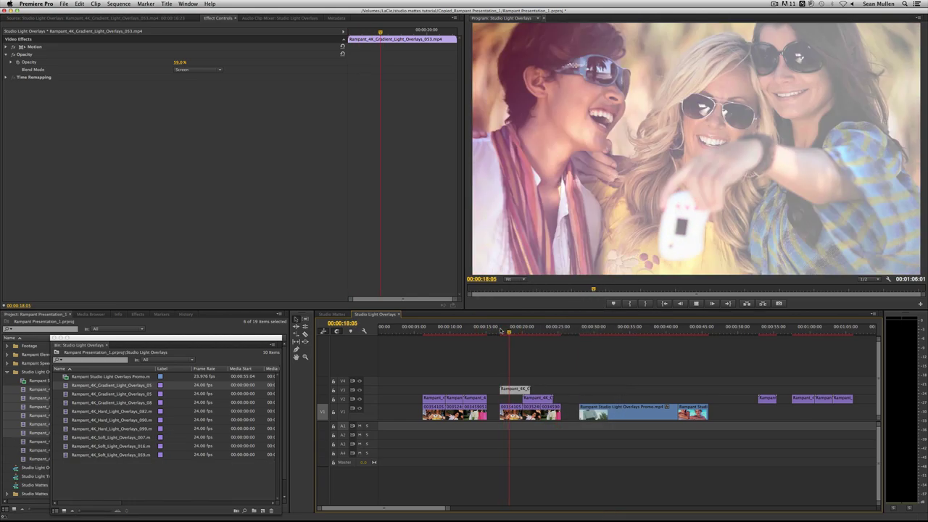
pyautogui.press('space')
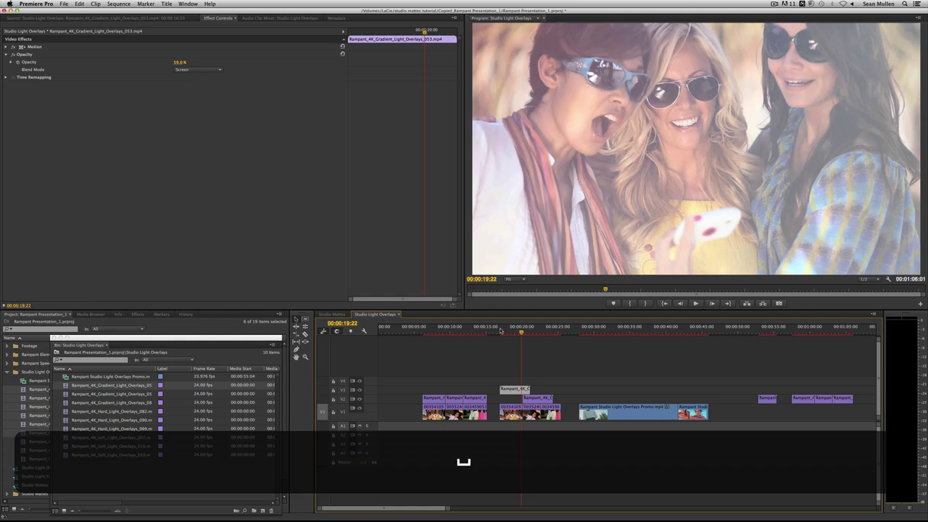